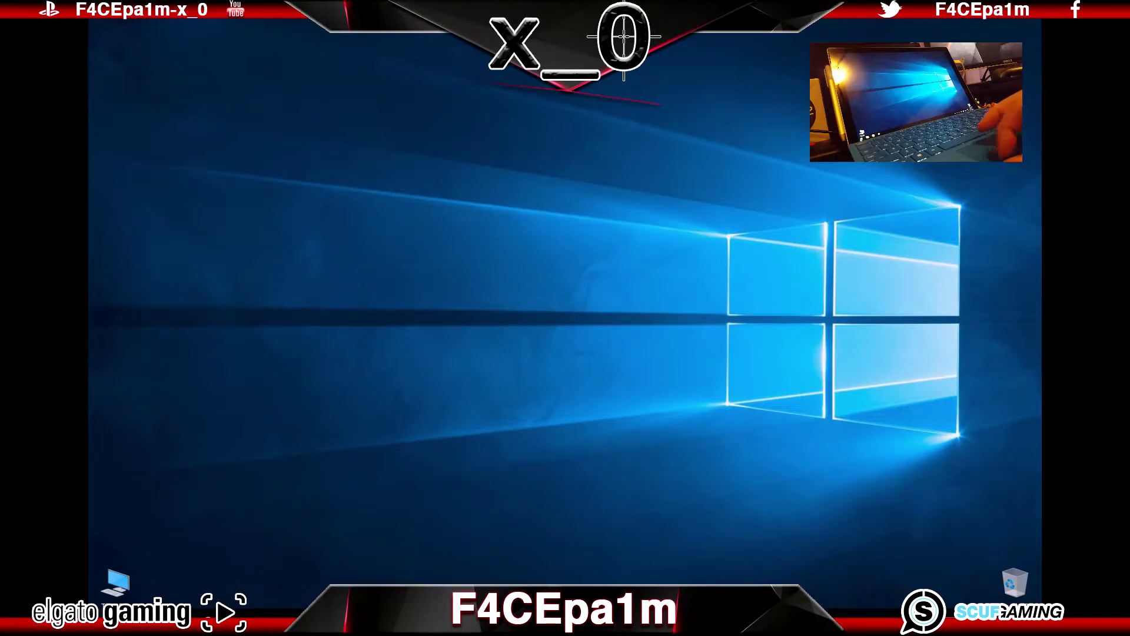
Step: Launch Ableton Live 8 from the Windows 10 Start menu so its template Set starts loading
key(super)
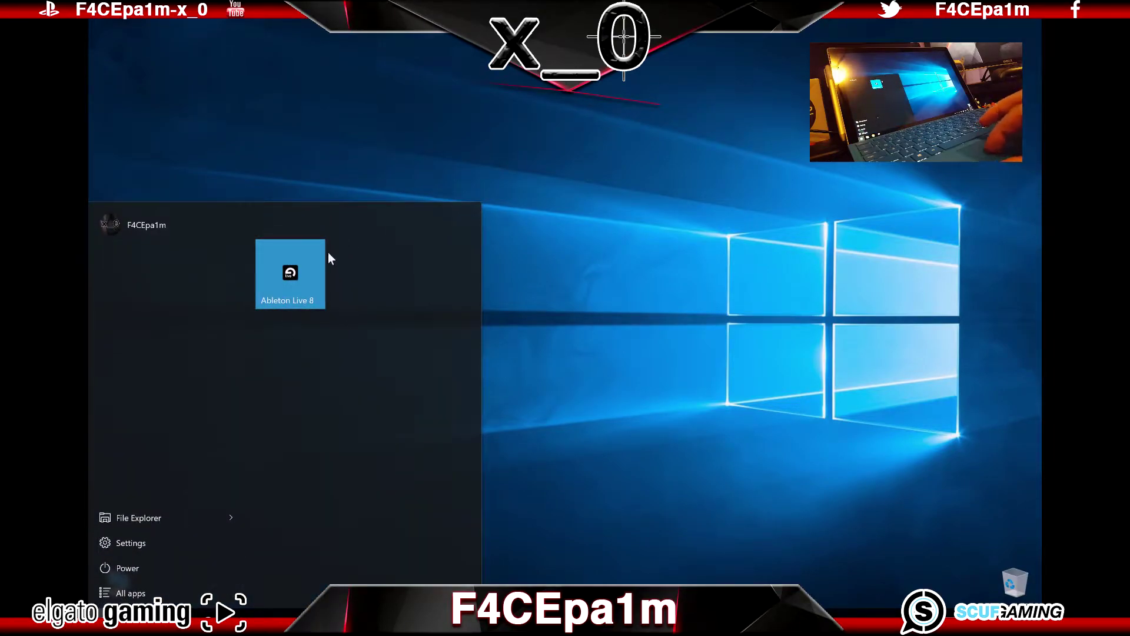
click(303, 265)
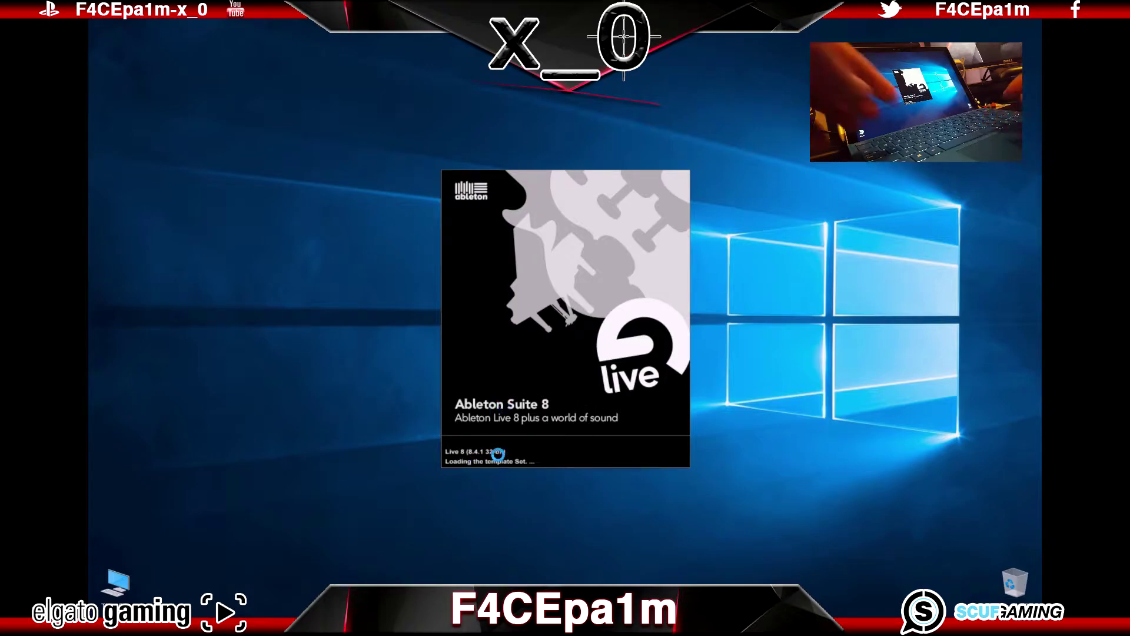
Step: Force-quit the unresponsive Ableton Live 8 with End task in Task Manager
key(ctrl+alt+Delete)
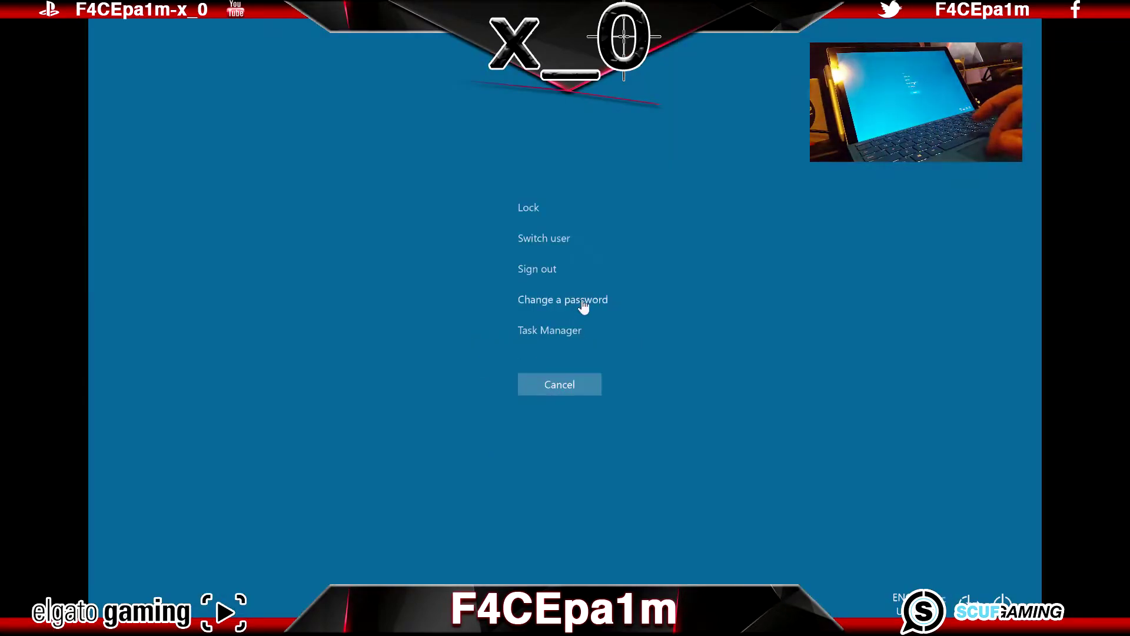
click(562, 332)
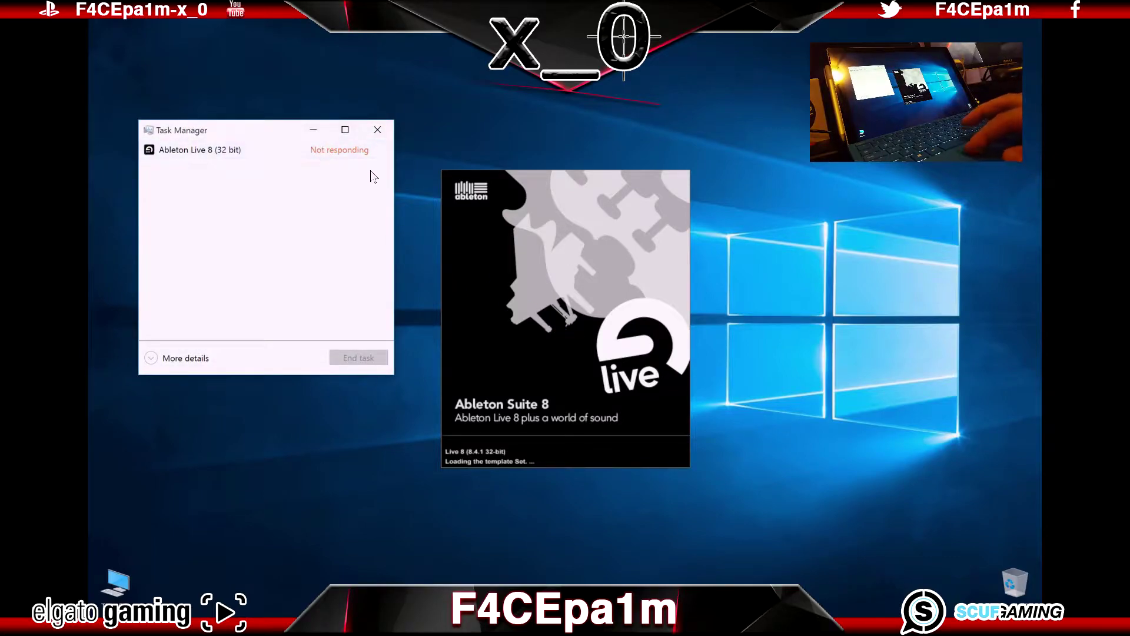
click(328, 151)
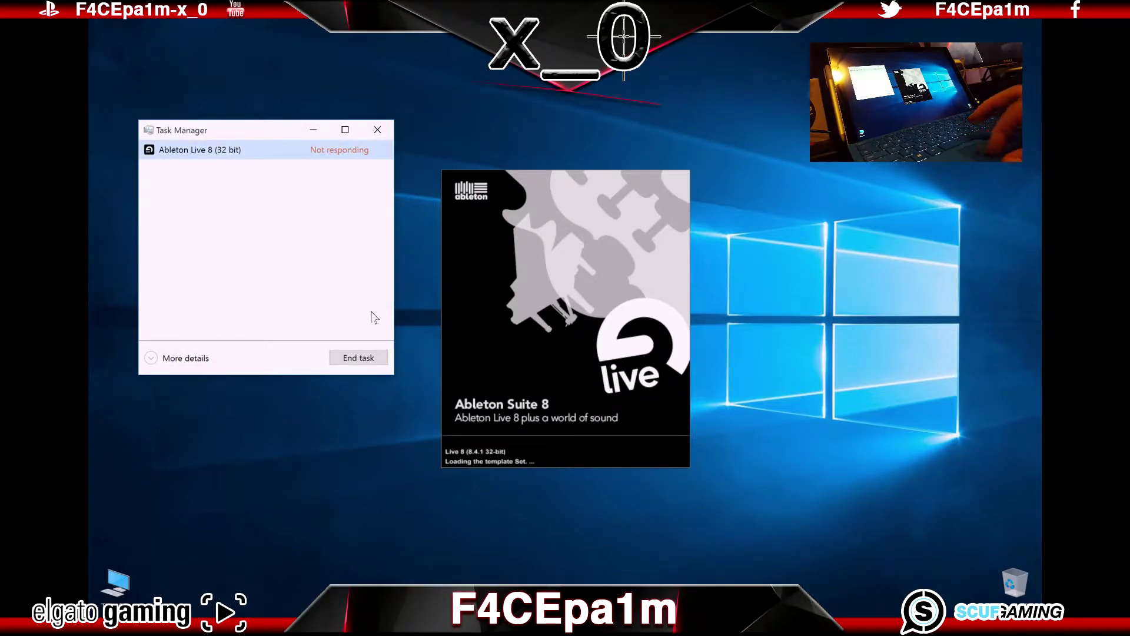
click(377, 360)
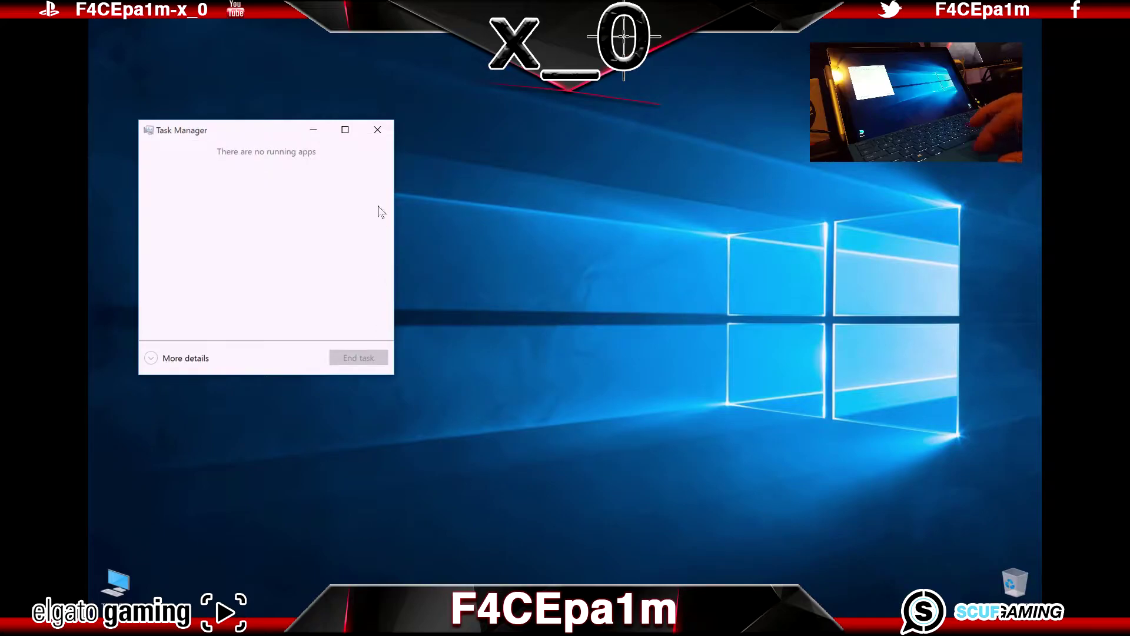
click(376, 133)
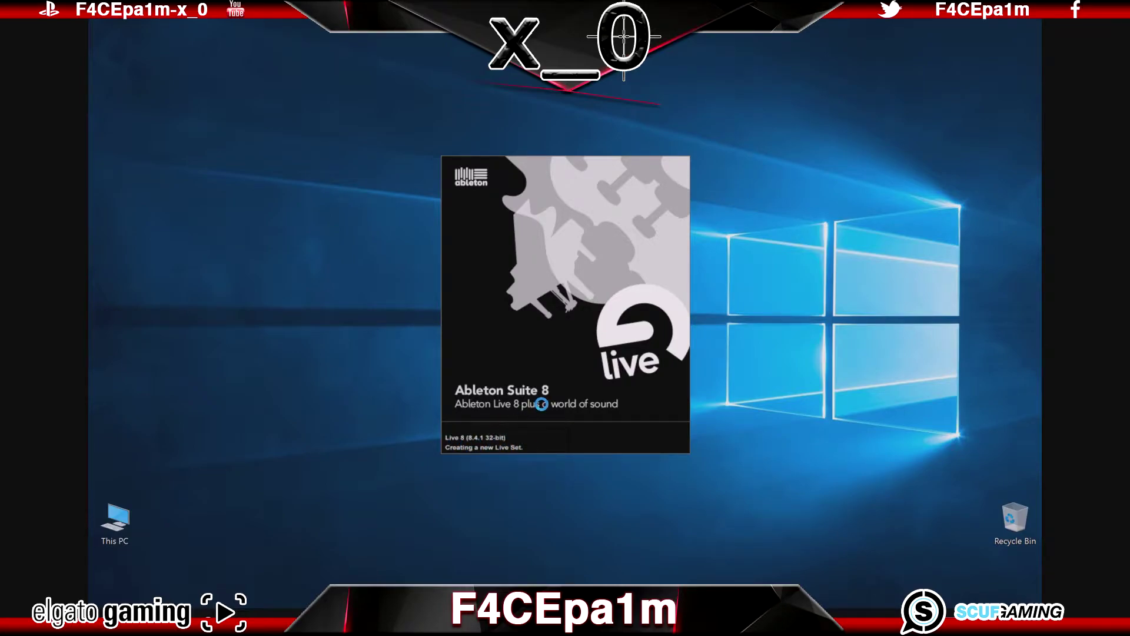
Step: End the frozen Ableton Live 8 task again in Task Manager, leaving the desktop clear
key(ctrl+alt+Delete)
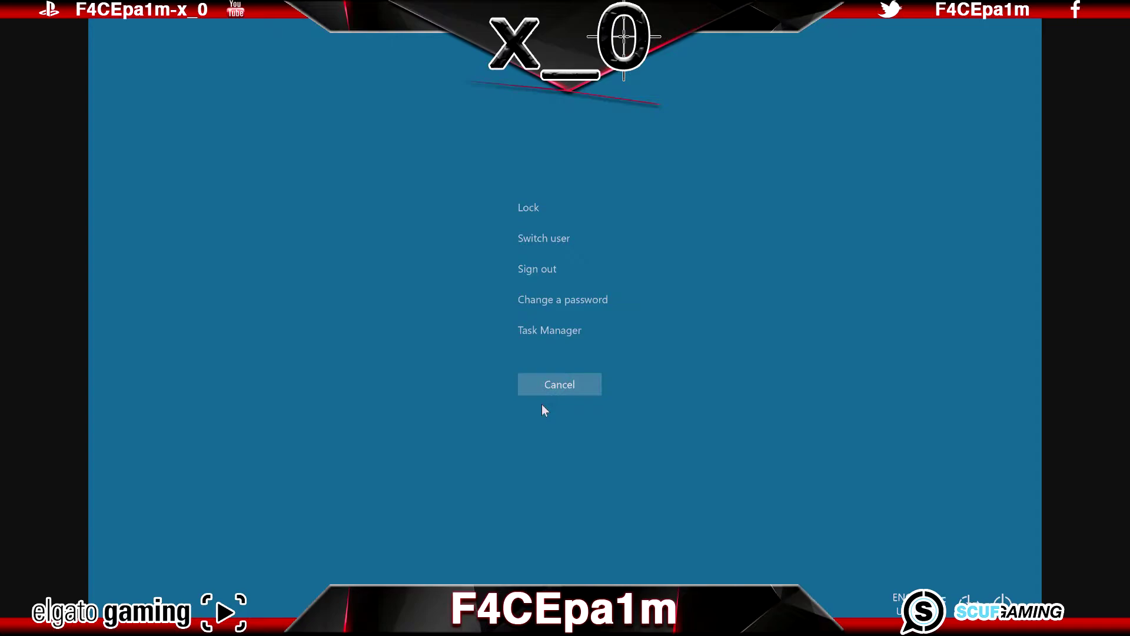
click(544, 330)
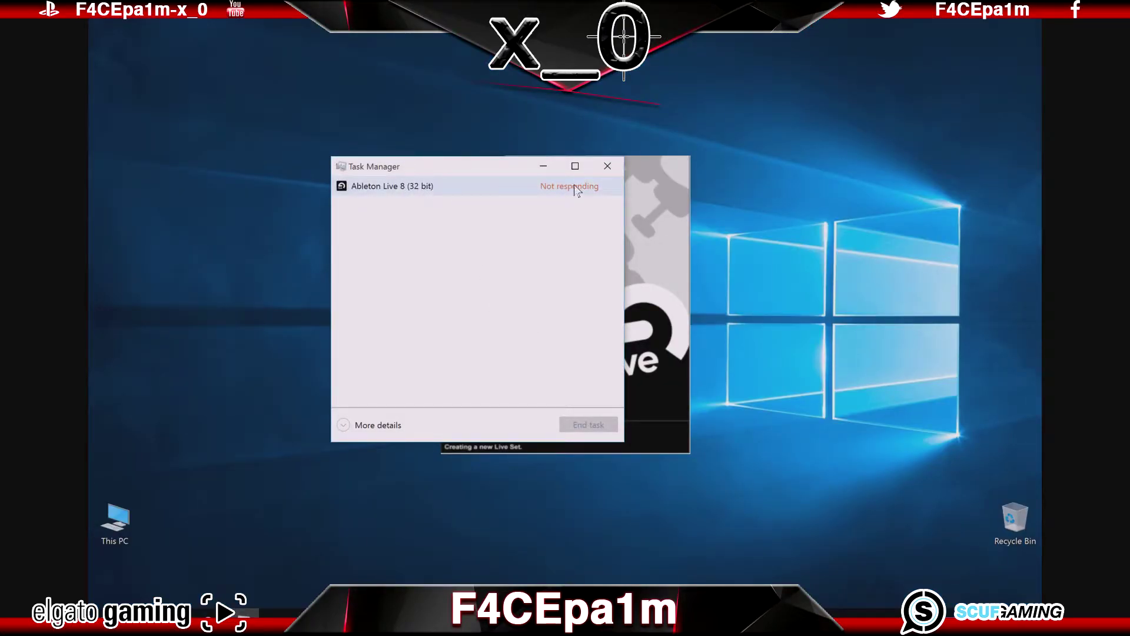
click(514, 186)
click(588, 424)
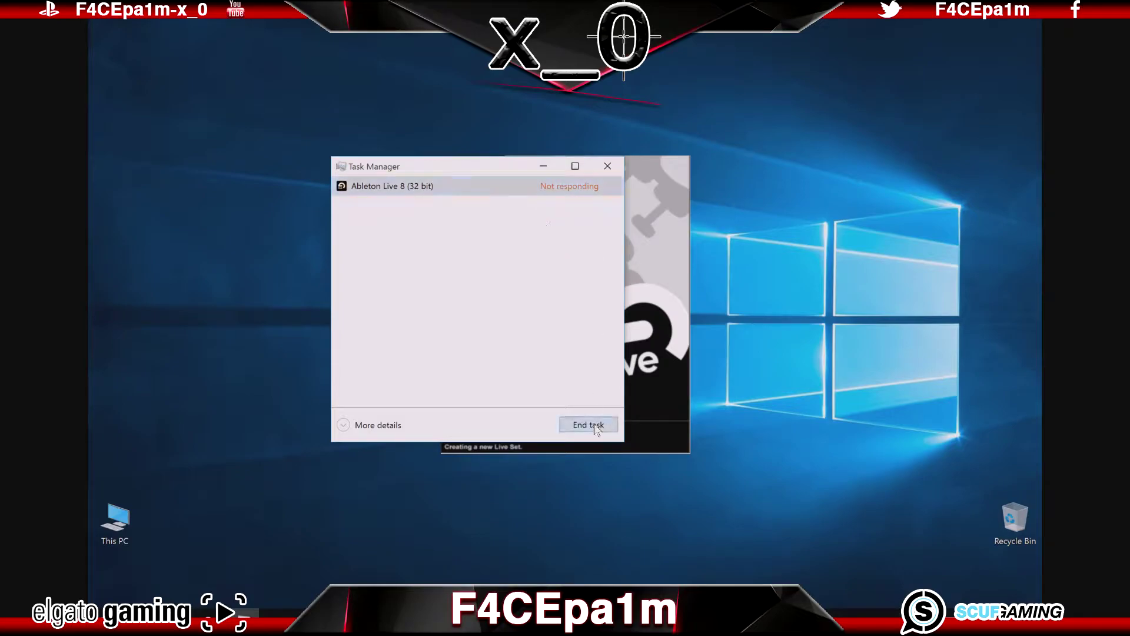
click(608, 170)
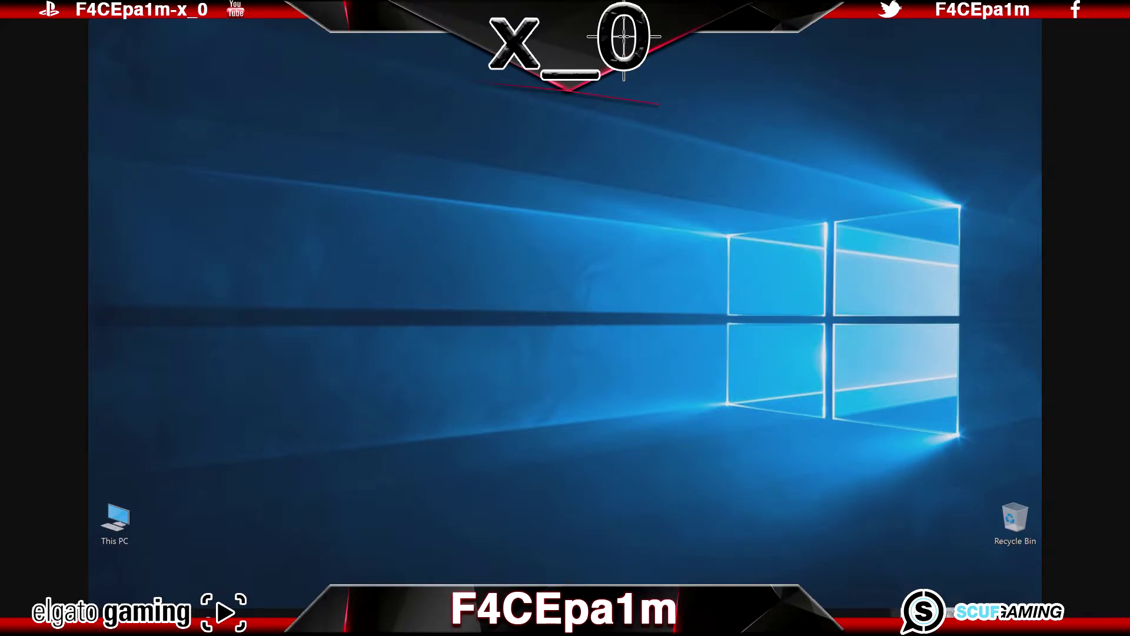
Step: Open the Sound playback devices from the volume icon and disable the Speakers device
right_click(950, 612)
click(916, 574)
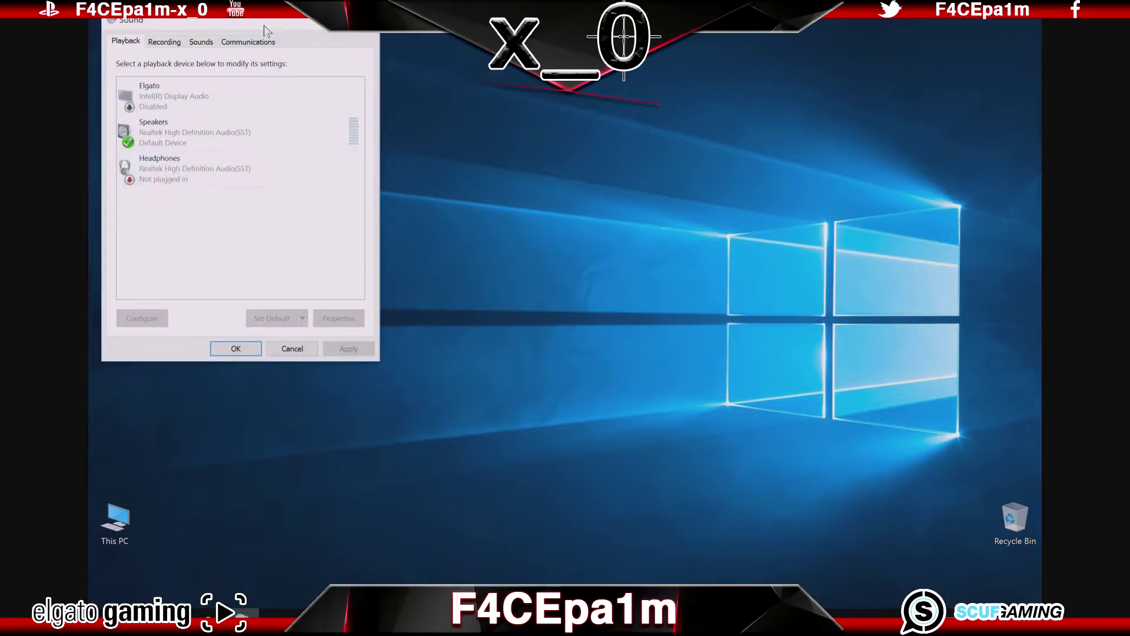
drag(266, 22, 580, 110)
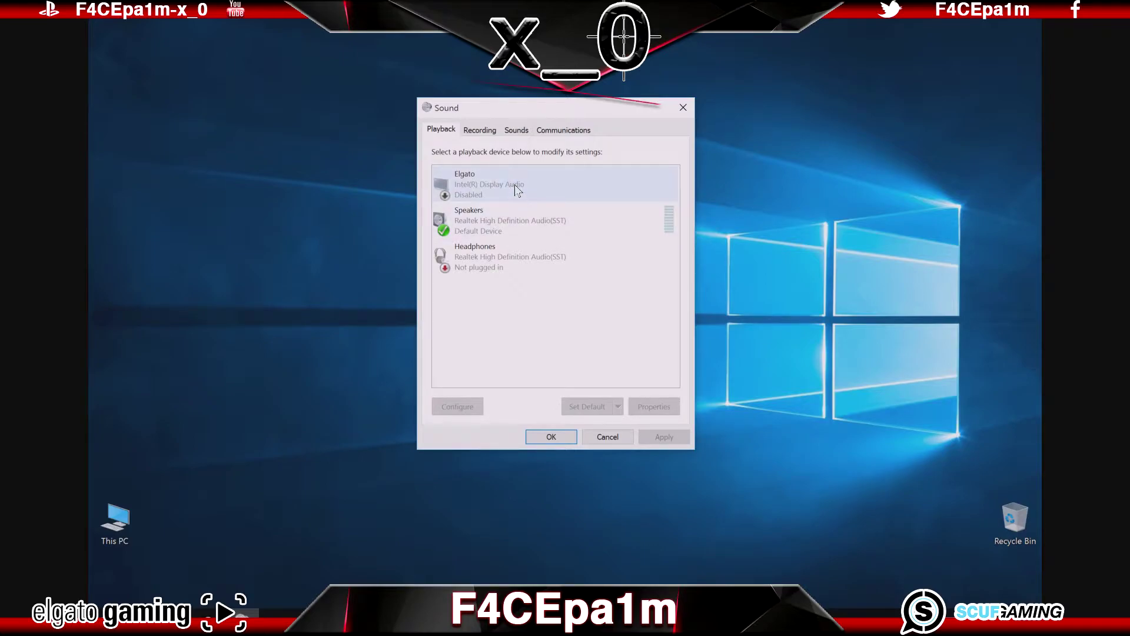
right_click(513, 218)
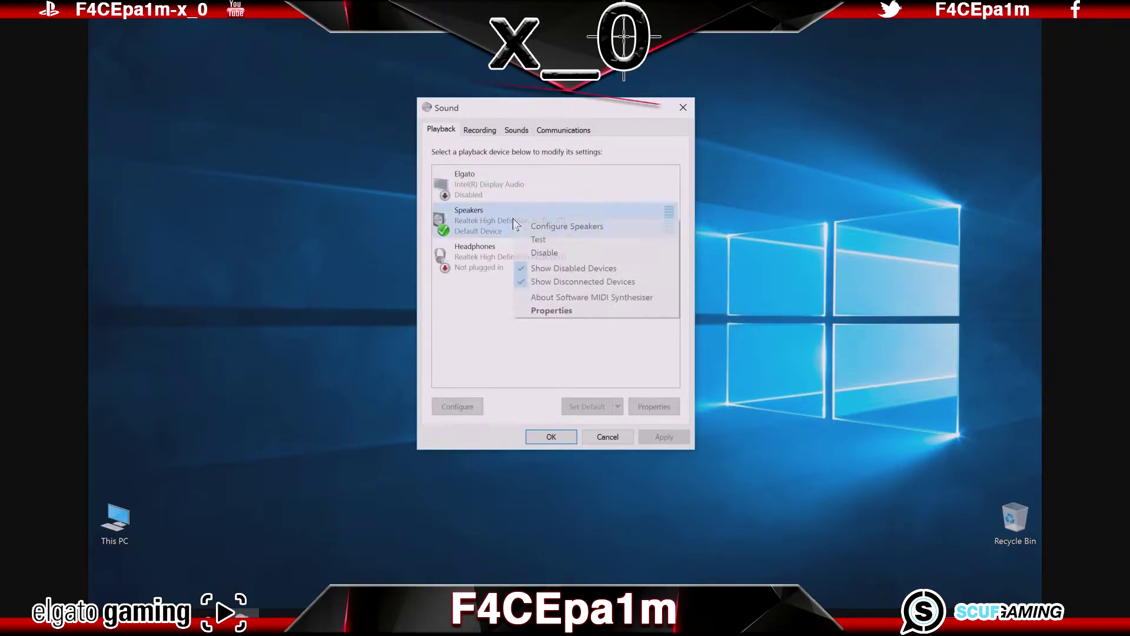
click(538, 247)
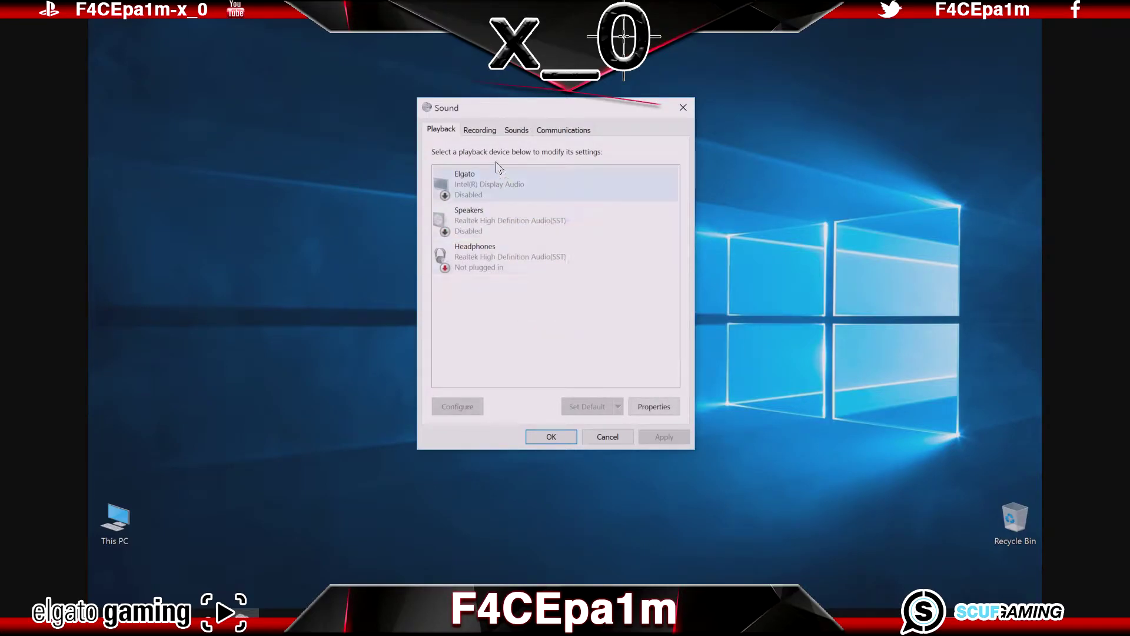
Step: Disable the Microphone Array and Headset Microphone recording devices
click(480, 130)
click(489, 225)
right_click(490, 223)
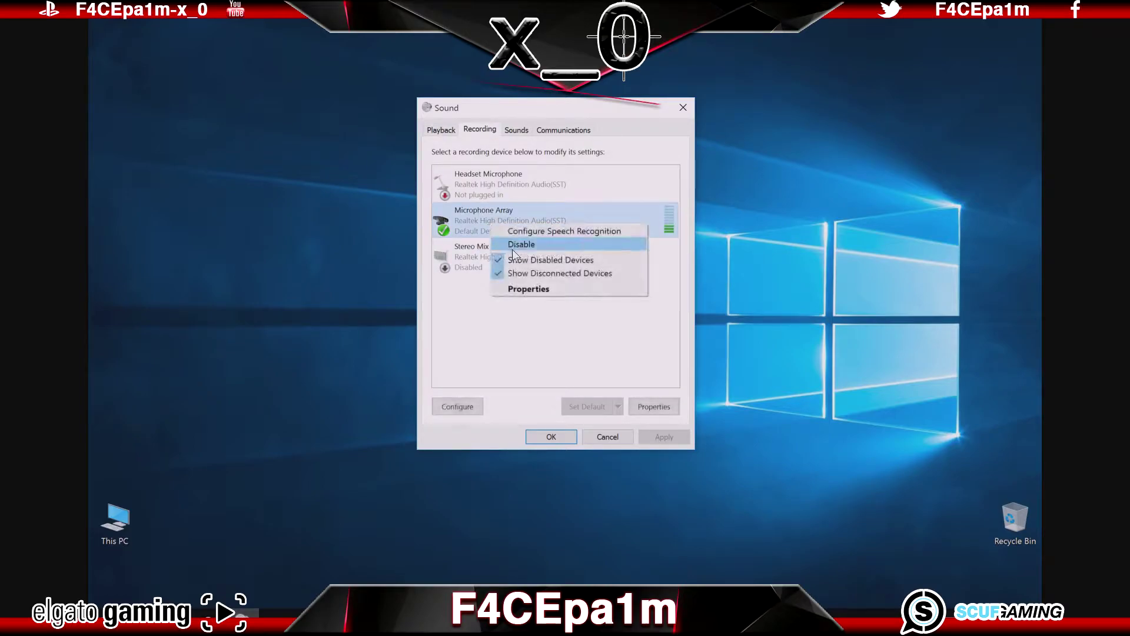
click(518, 244)
click(492, 170)
click(497, 222)
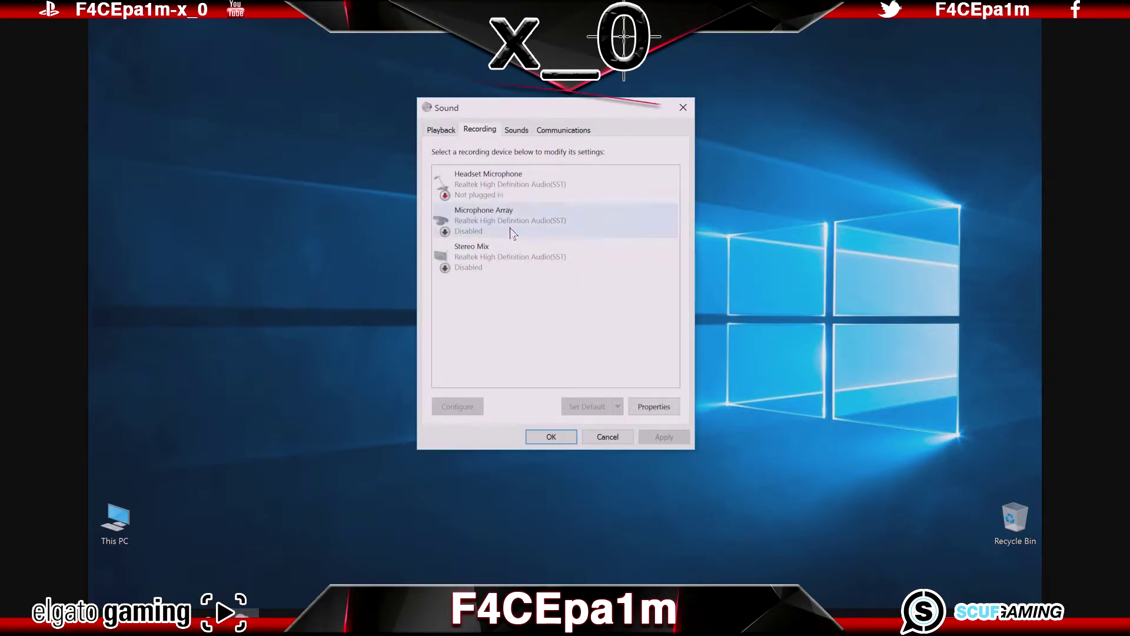
click(517, 171)
click(499, 221)
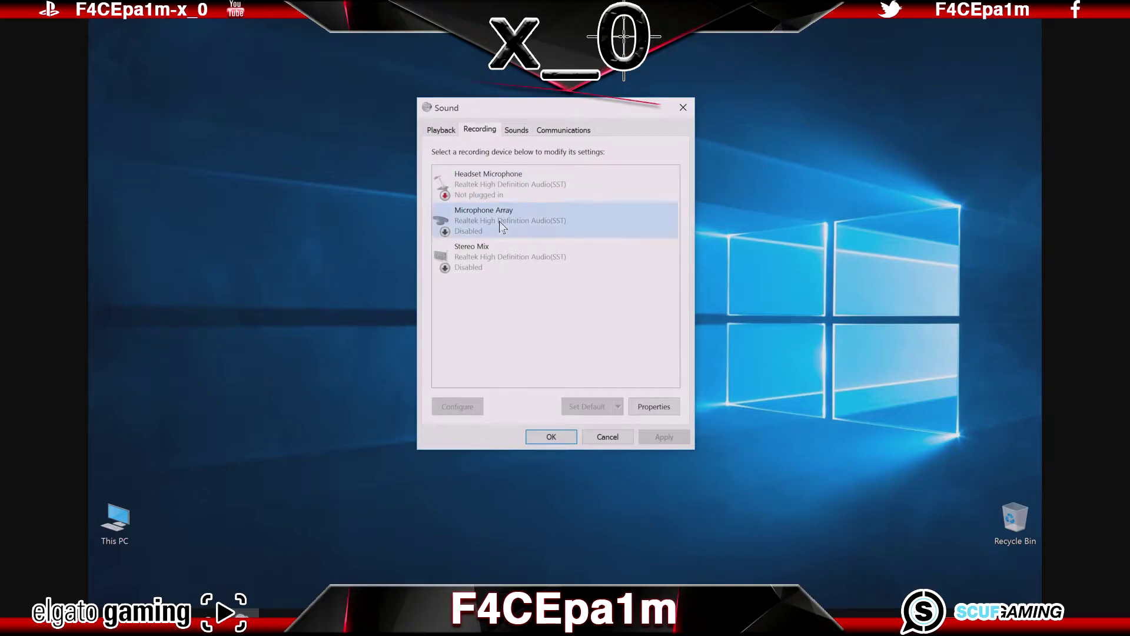
click(522, 184)
right_click(522, 184)
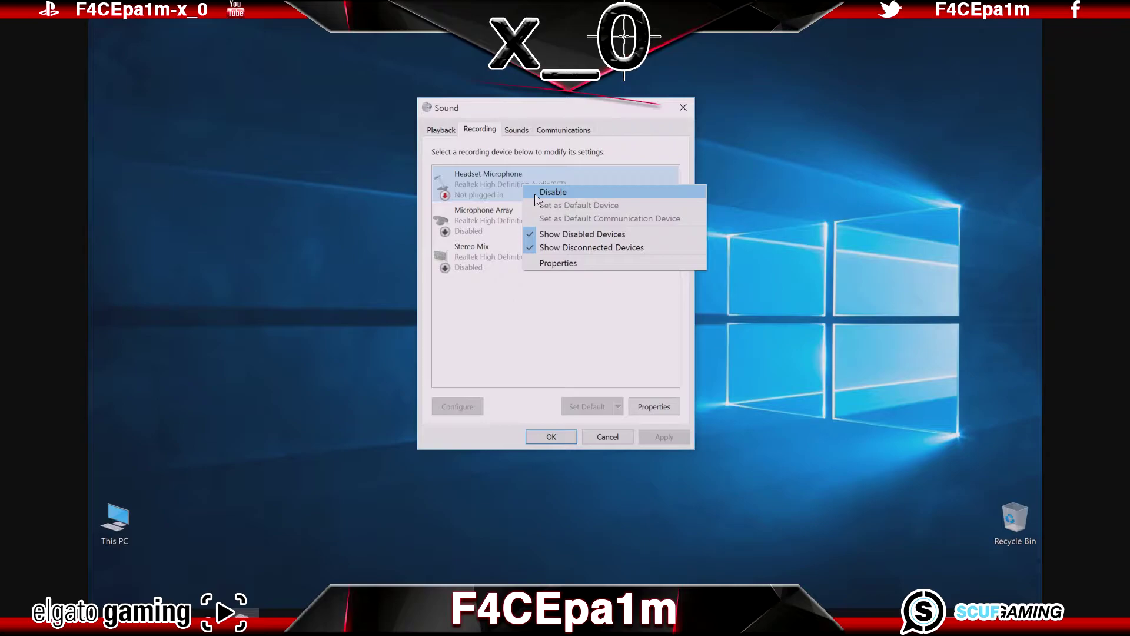
click(534, 193)
Step: Disable the Headphones playback device and confirm the Sound settings with OK
click(442, 131)
click(465, 177)
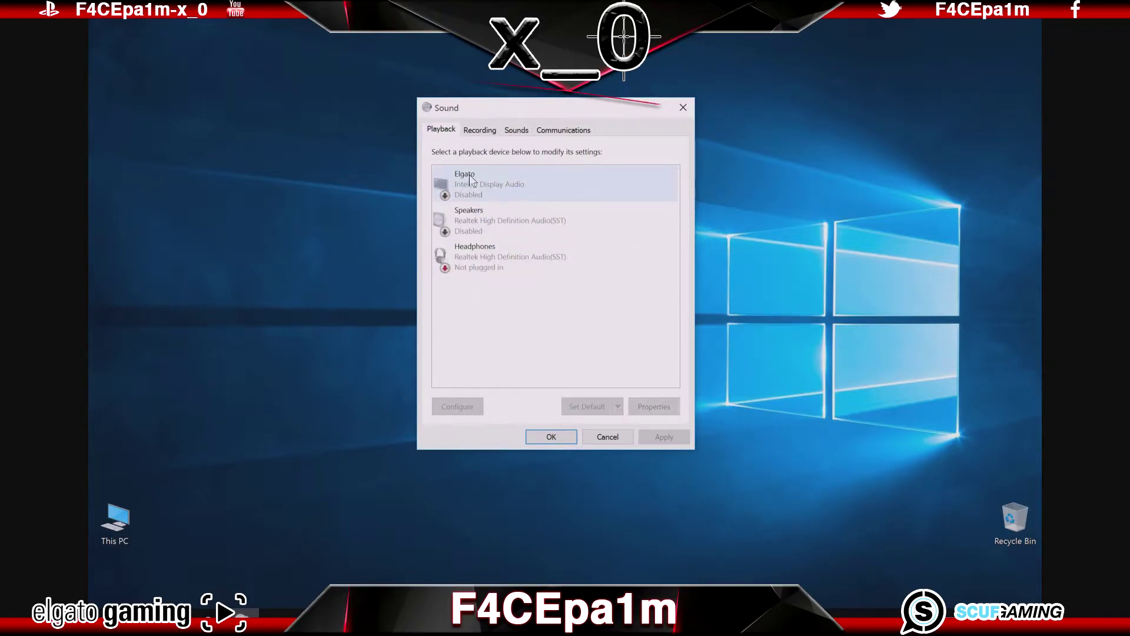
right_click(465, 176)
right_click(458, 260)
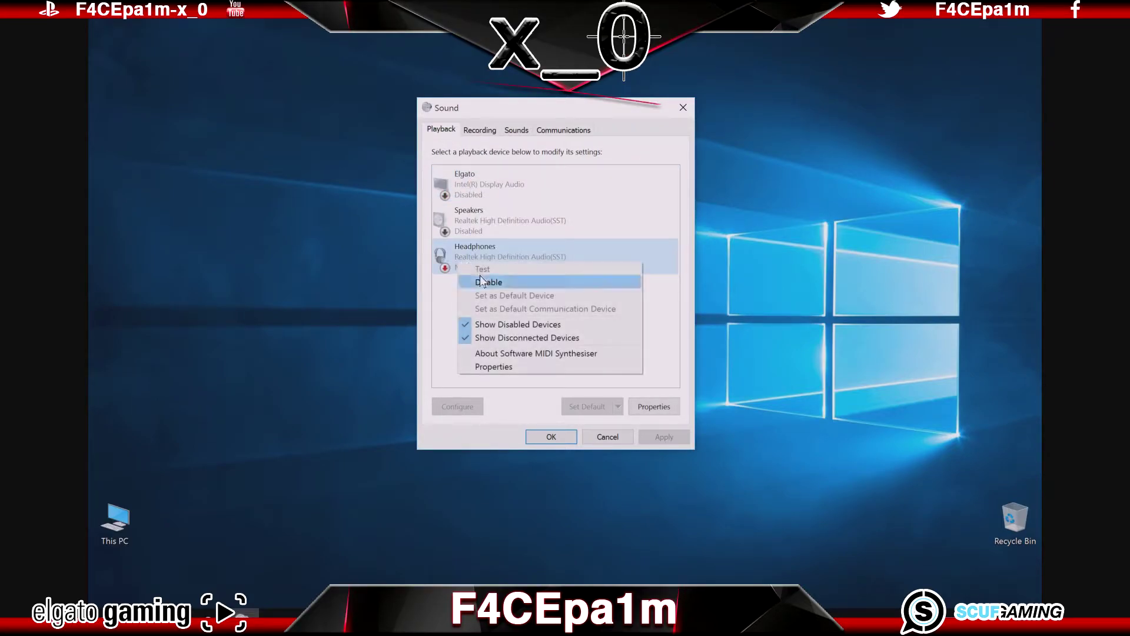
click(480, 281)
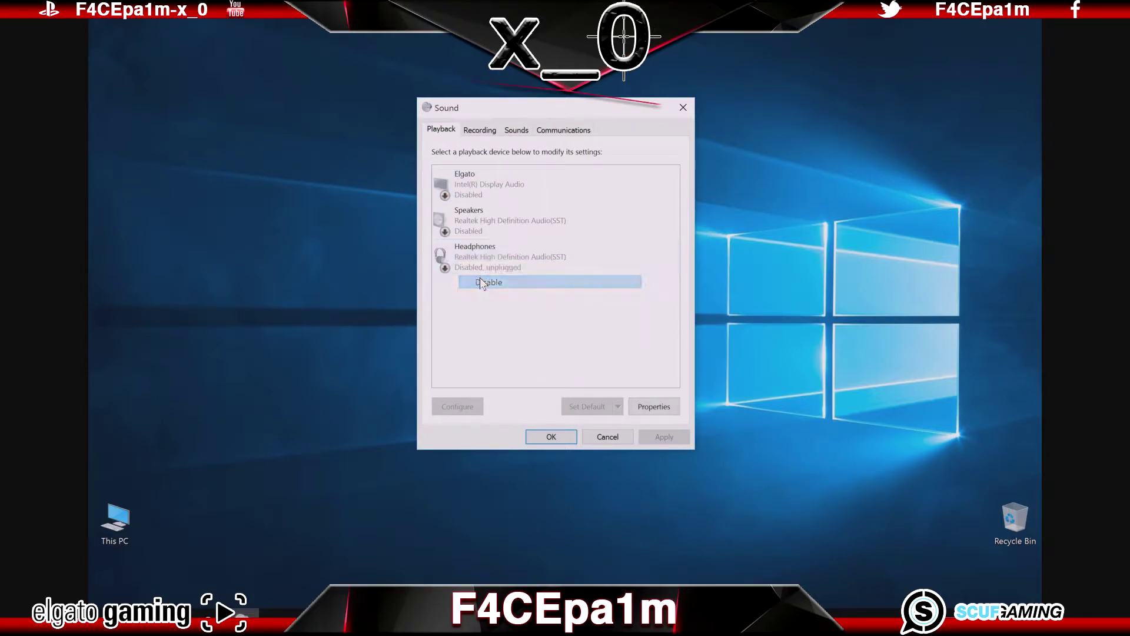
click(563, 439)
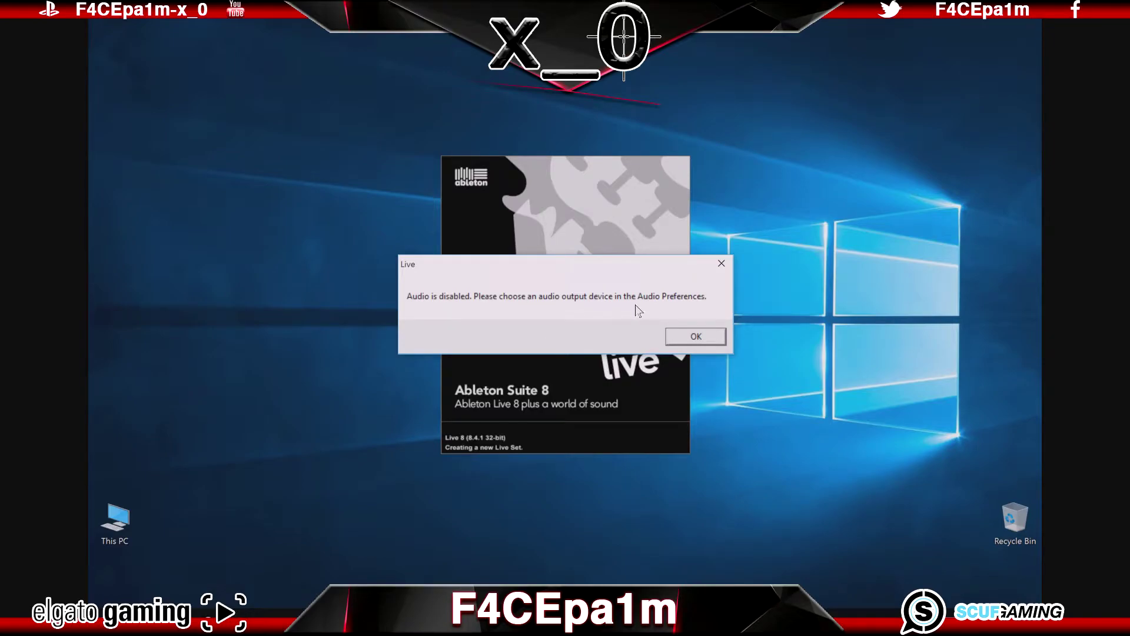
Step: Dismiss Live's warnings, confirm Audio preferences show Driver Type 'No Audio', then quit Live
click(701, 338)
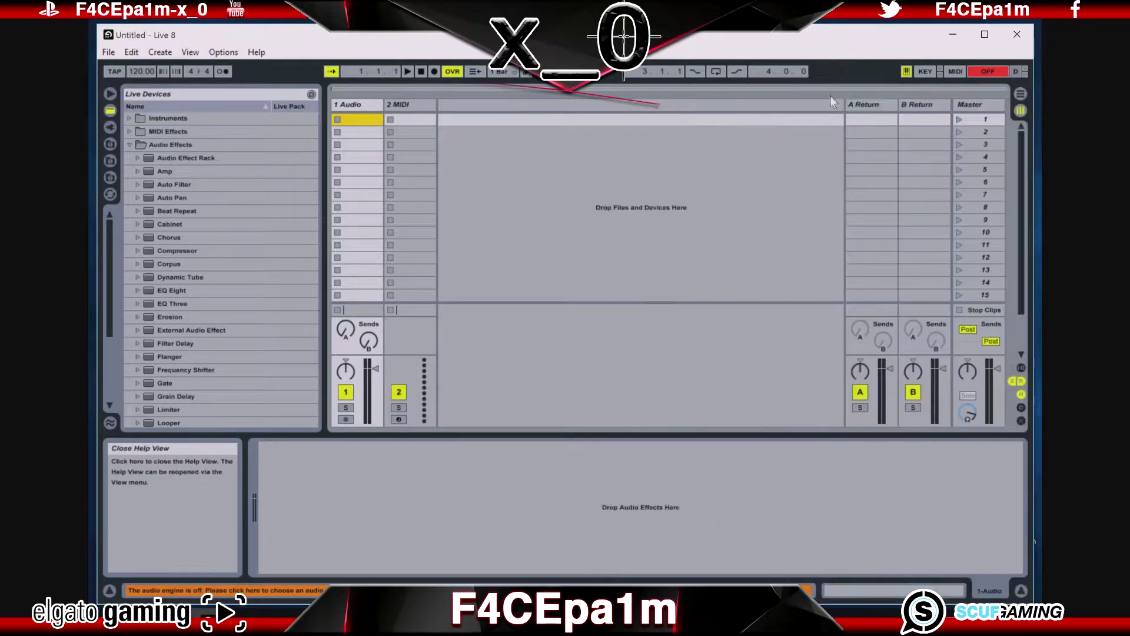
click(831, 95)
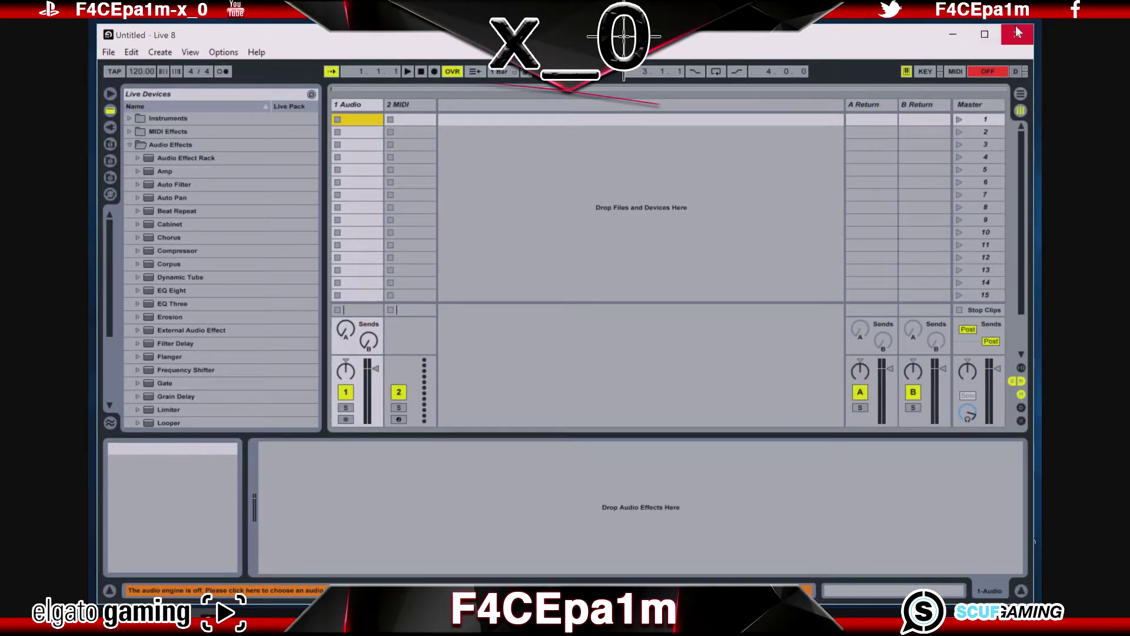
key(ctrl+comma)
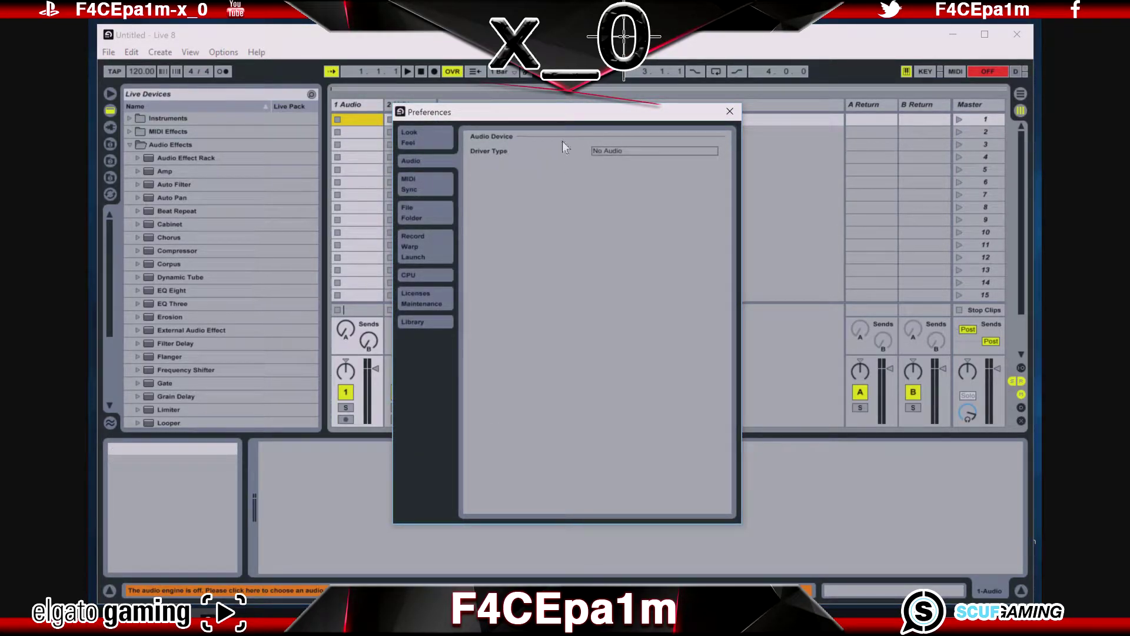
click(730, 111)
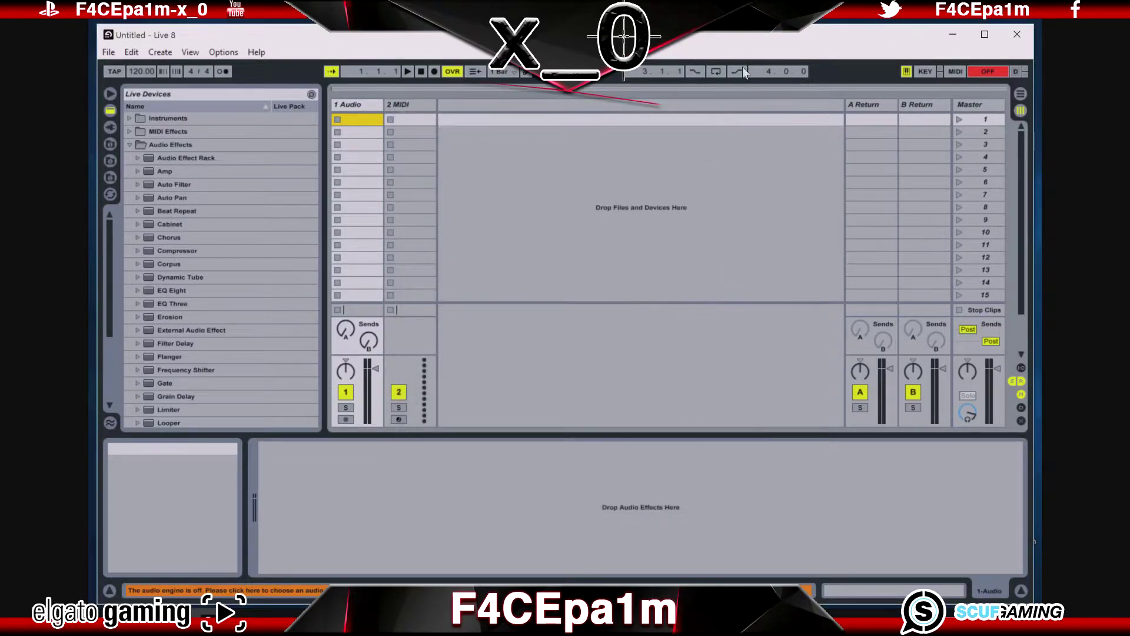
click(1013, 34)
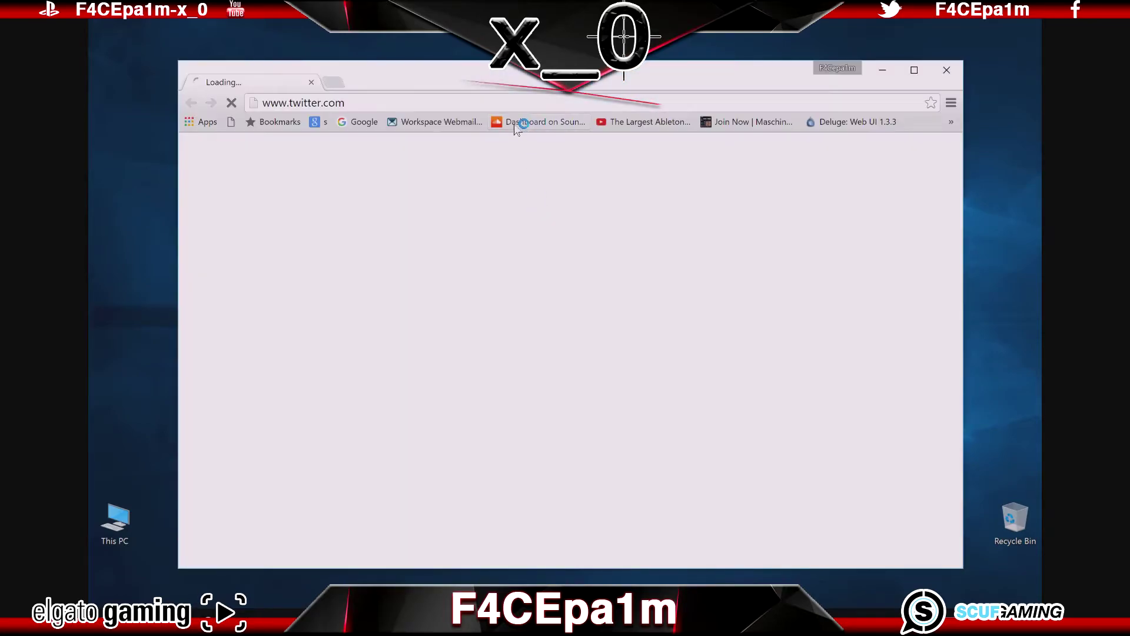
Step: Search 'asio4all' and download the ASIO4ALL 2.13 English installer from asio4all.com
click(512, 103)
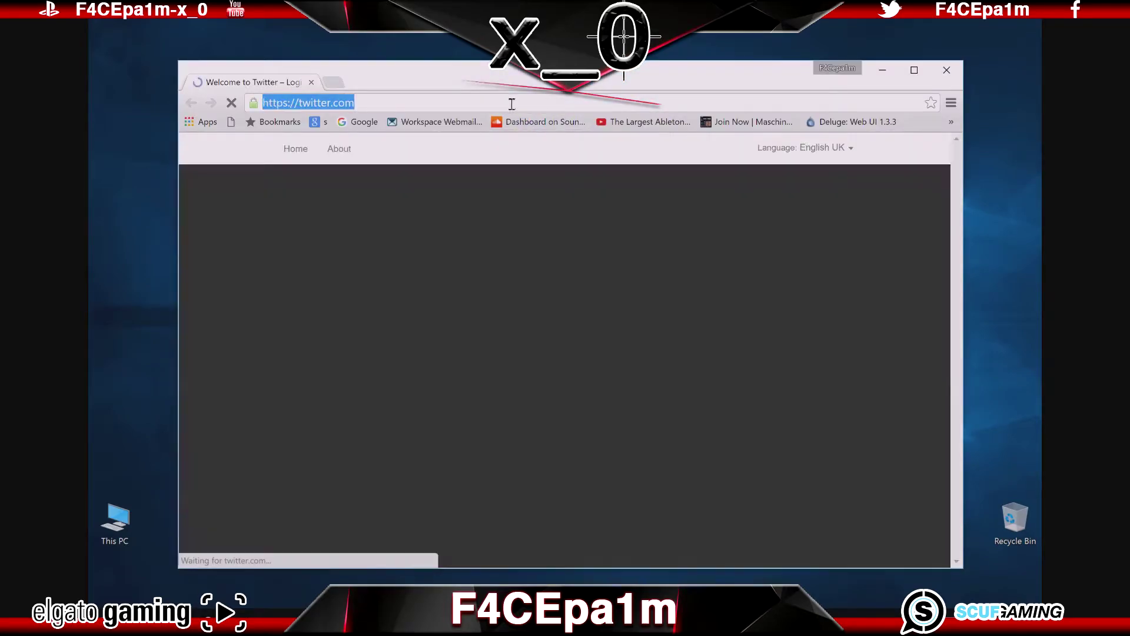
text(asi)
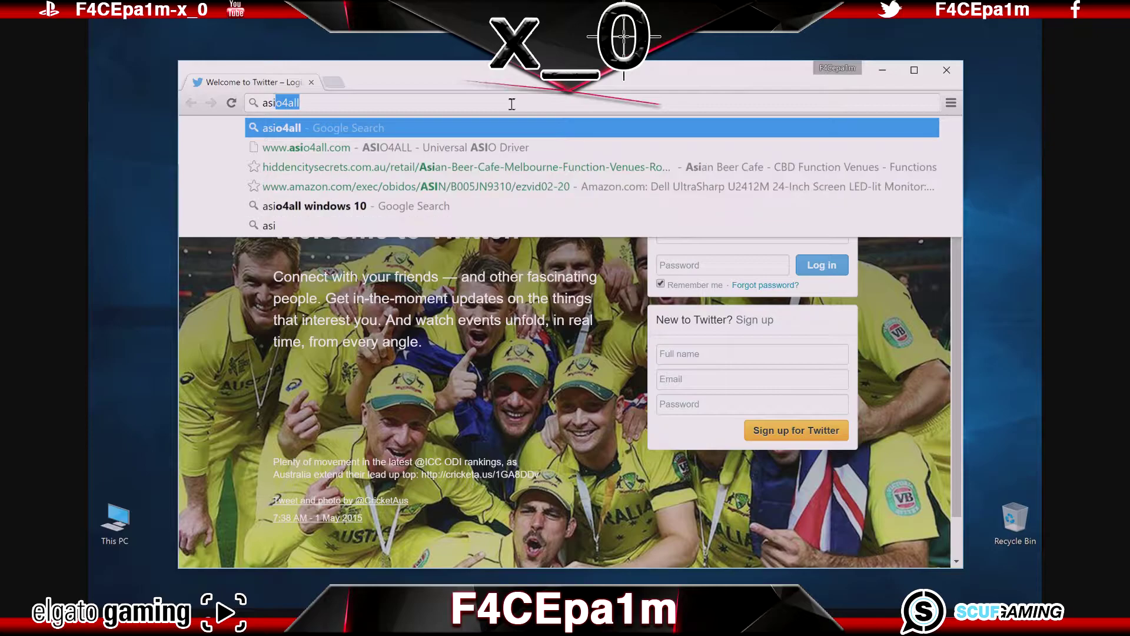
text(o4all)
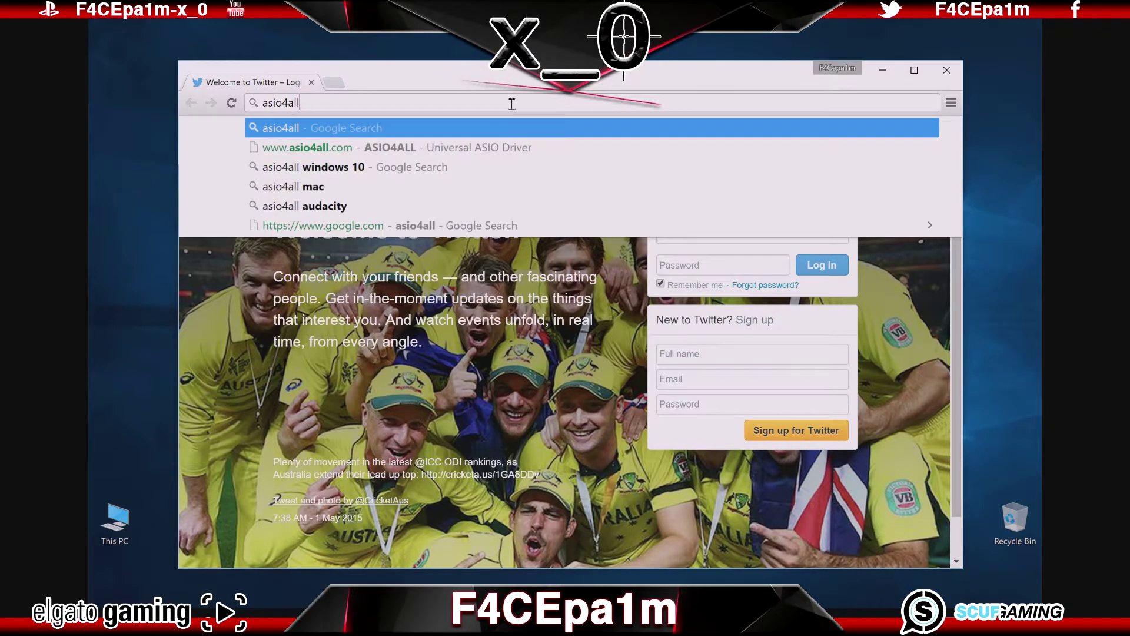
key(Return)
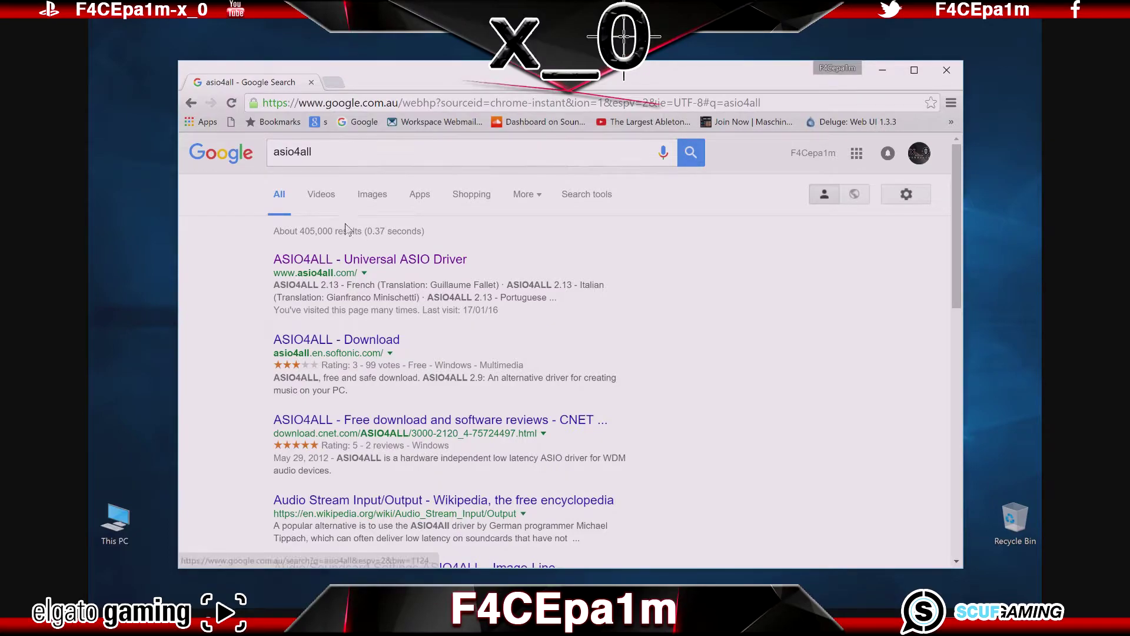
click(342, 260)
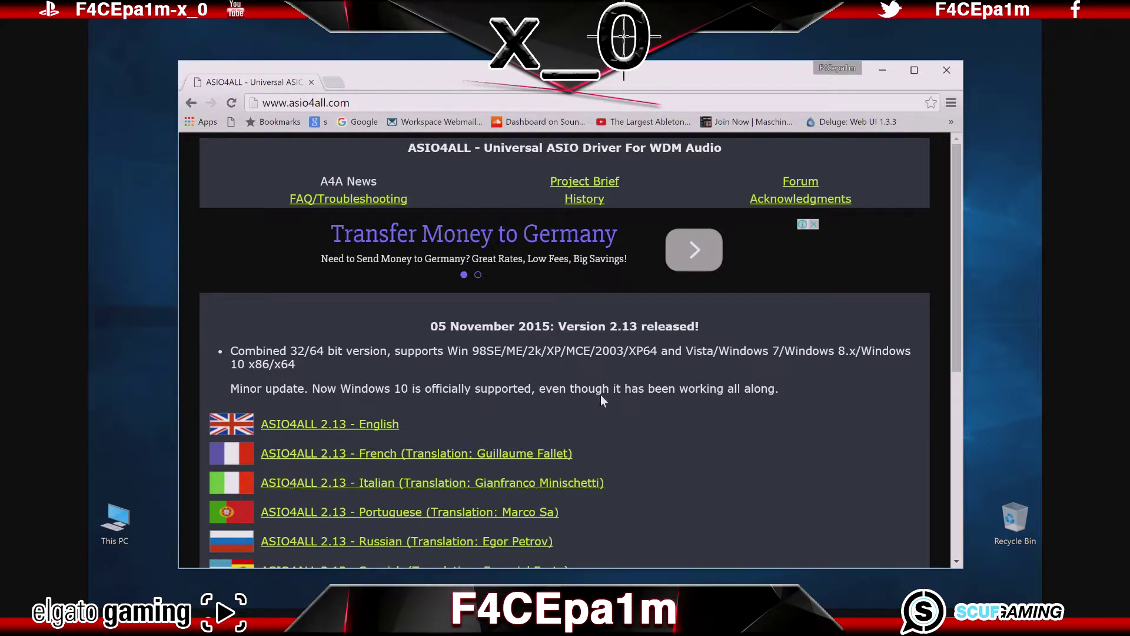
click(348, 431)
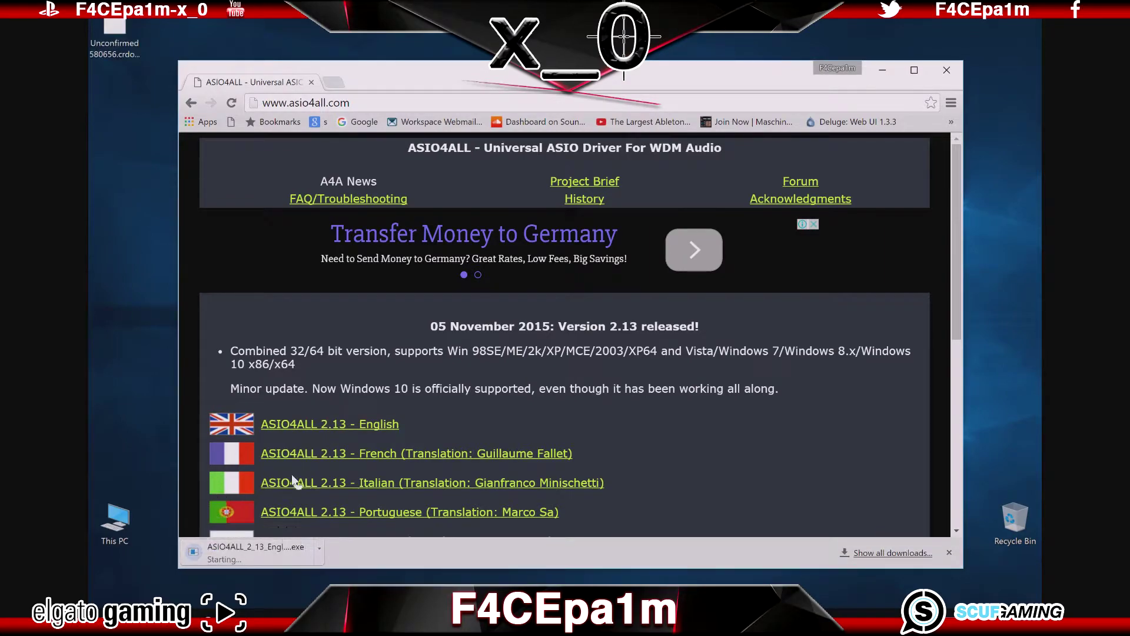
Step: Place the installer on the desktop, close Chrome, and run it as administrator
drag(121, 25, 121, 157)
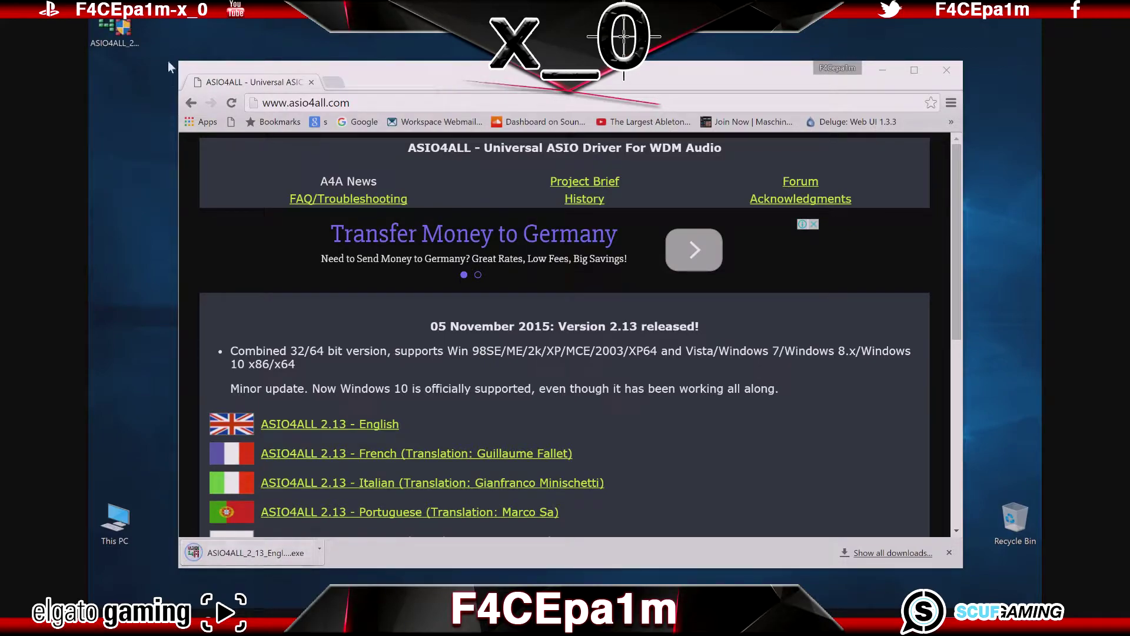
drag(115, 36, 114, 168)
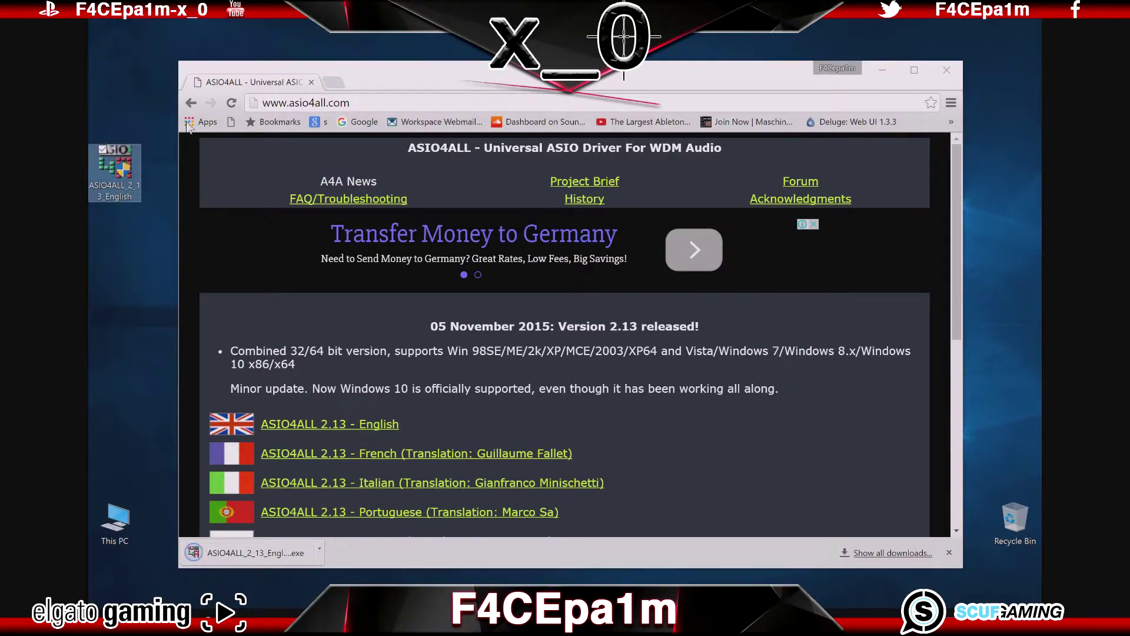
click(311, 82)
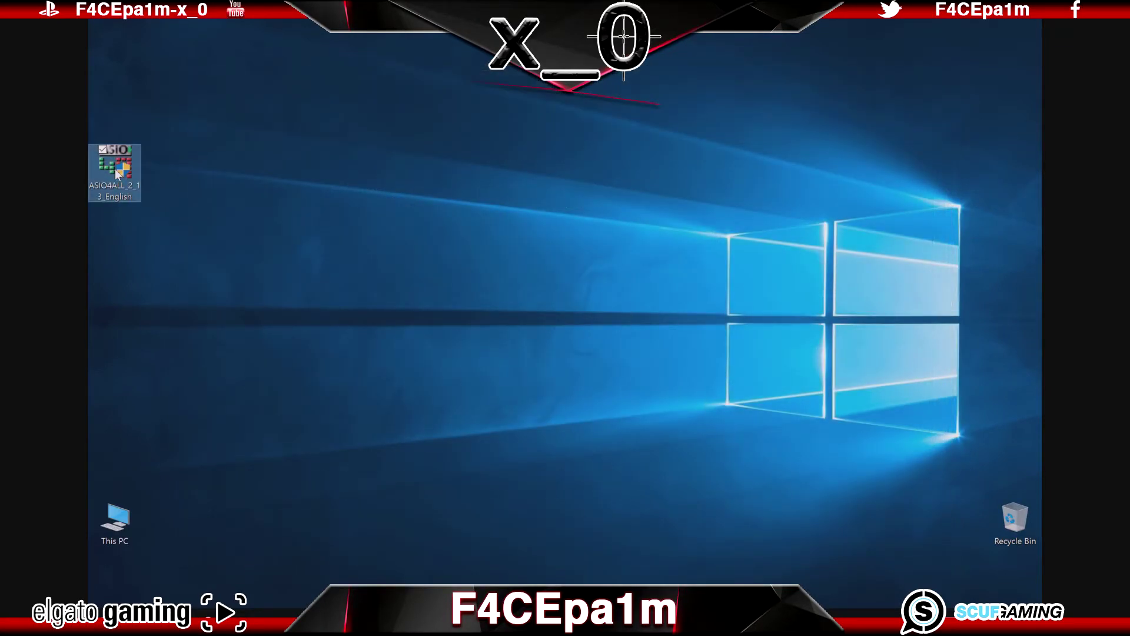
right_click(115, 168)
click(133, 195)
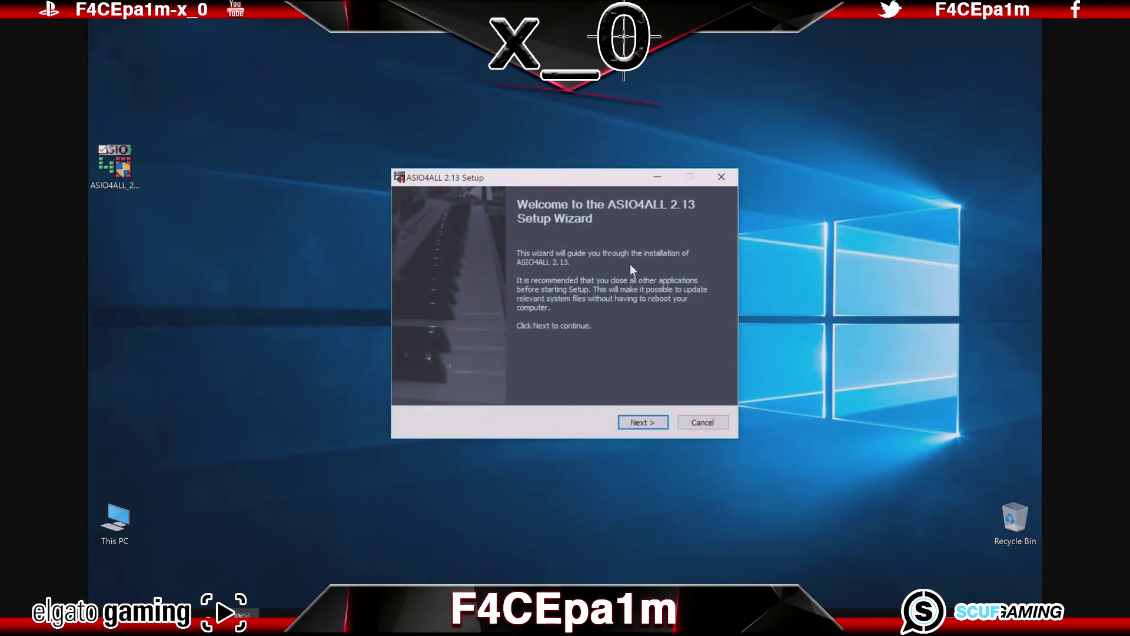
Step: Accept the licence and install ASIO4ALL 2.13 with default components into C:\Program Files (x86)\ASIO4ALL v2
click(641, 422)
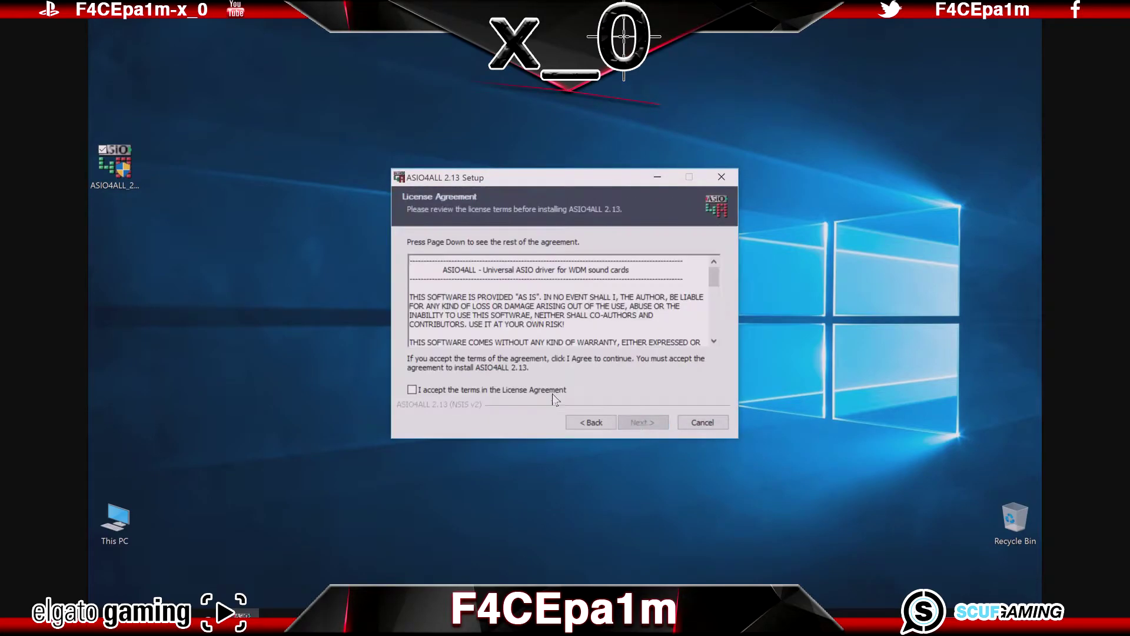
click(412, 389)
click(648, 420)
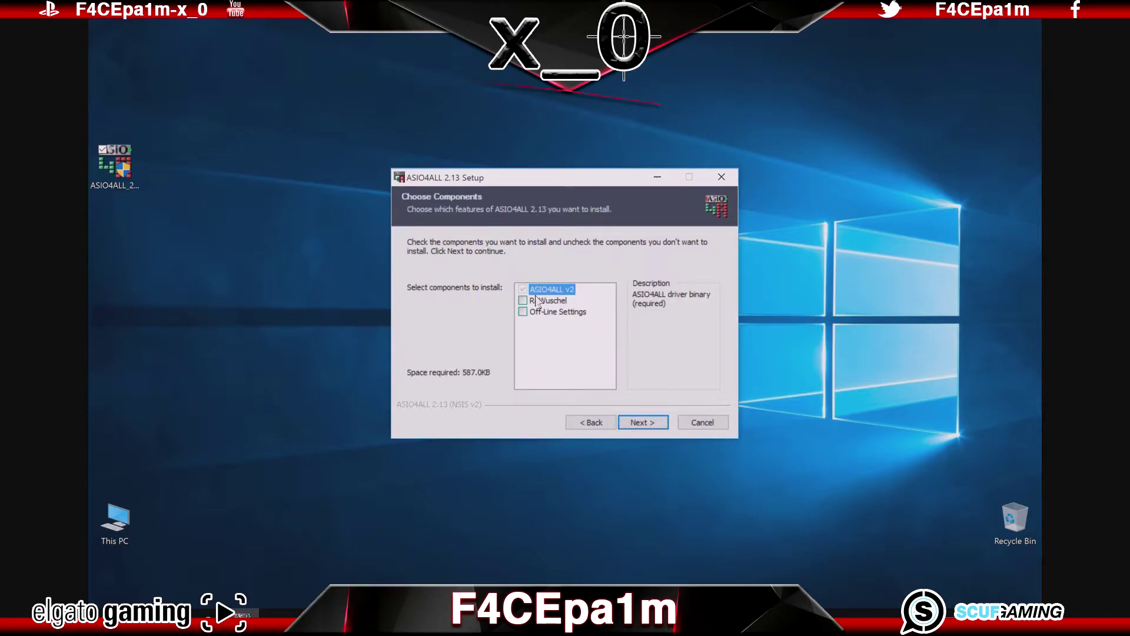
click(638, 422)
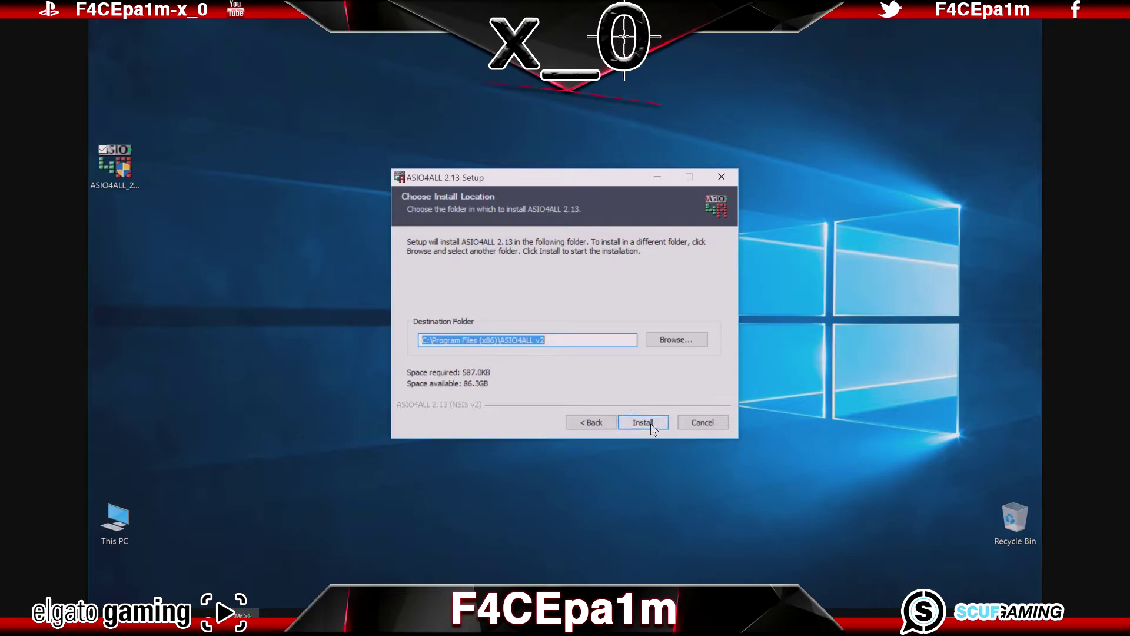
click(651, 423)
click(645, 420)
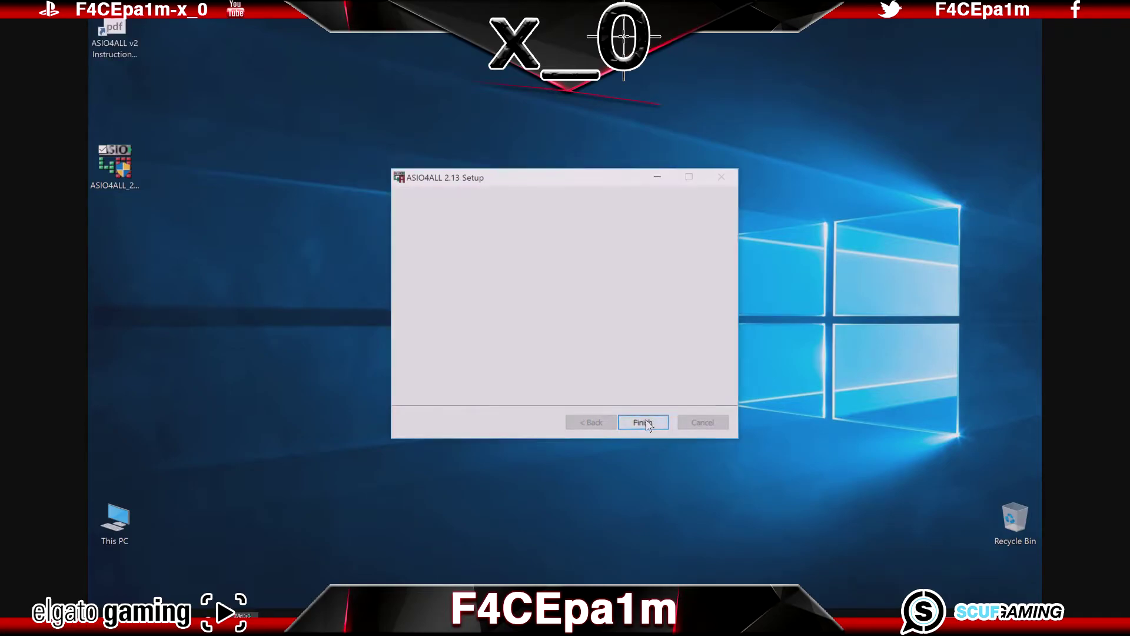
Step: Move the ASIO4ALL instructions PDF and installer to the Recycle Bin and empty it
drag(113, 32, 1014, 520)
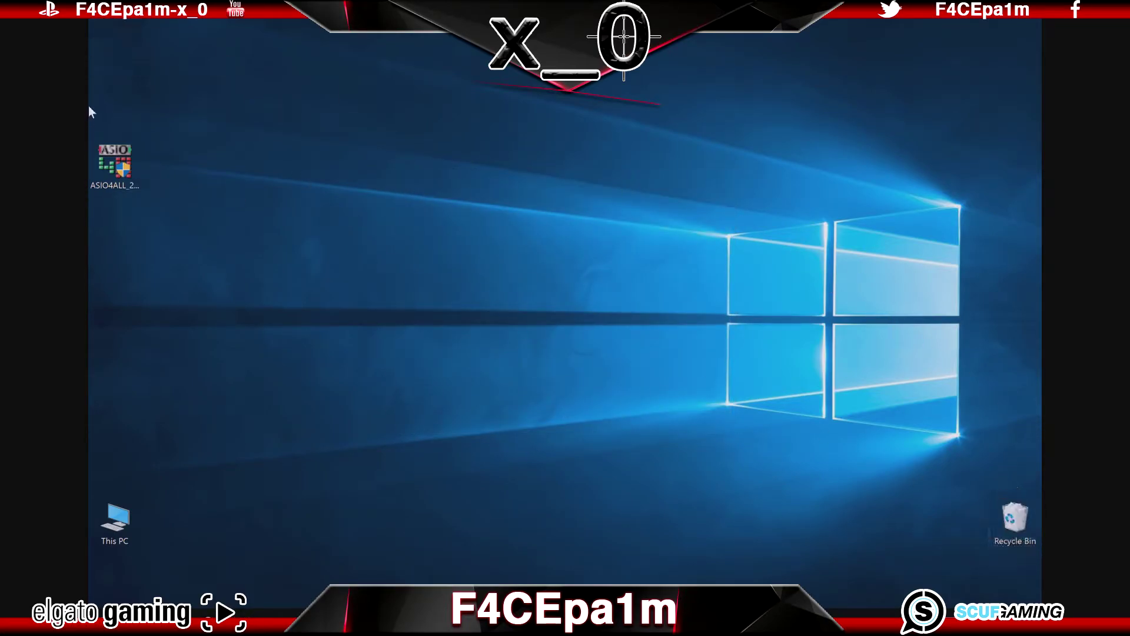
drag(115, 163, 1022, 517)
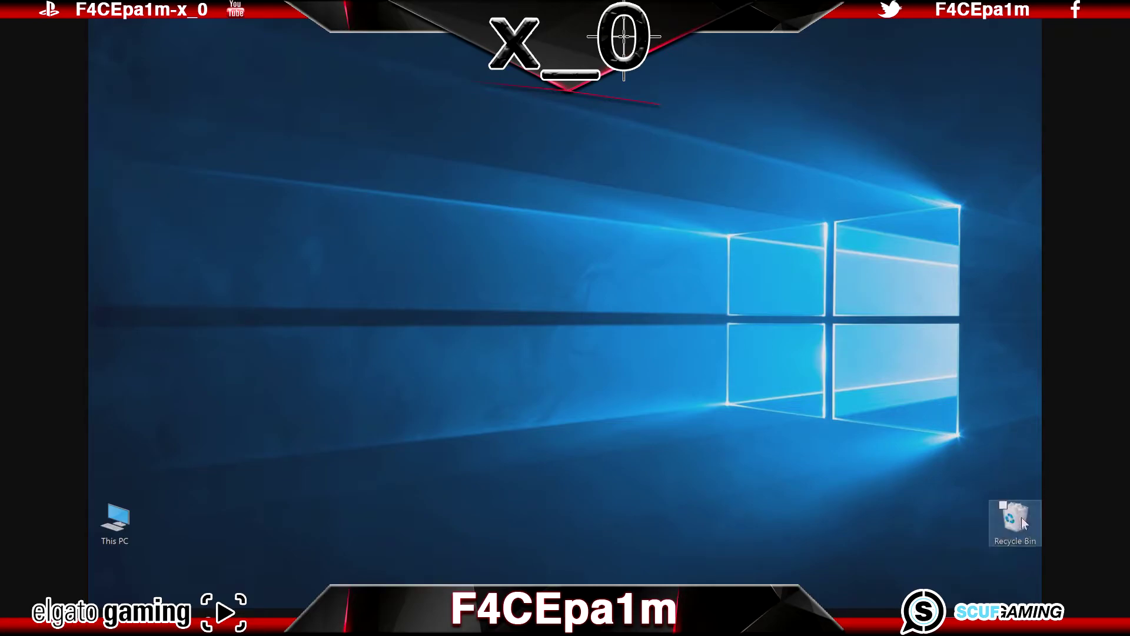
right_click(1022, 517)
click(942, 436)
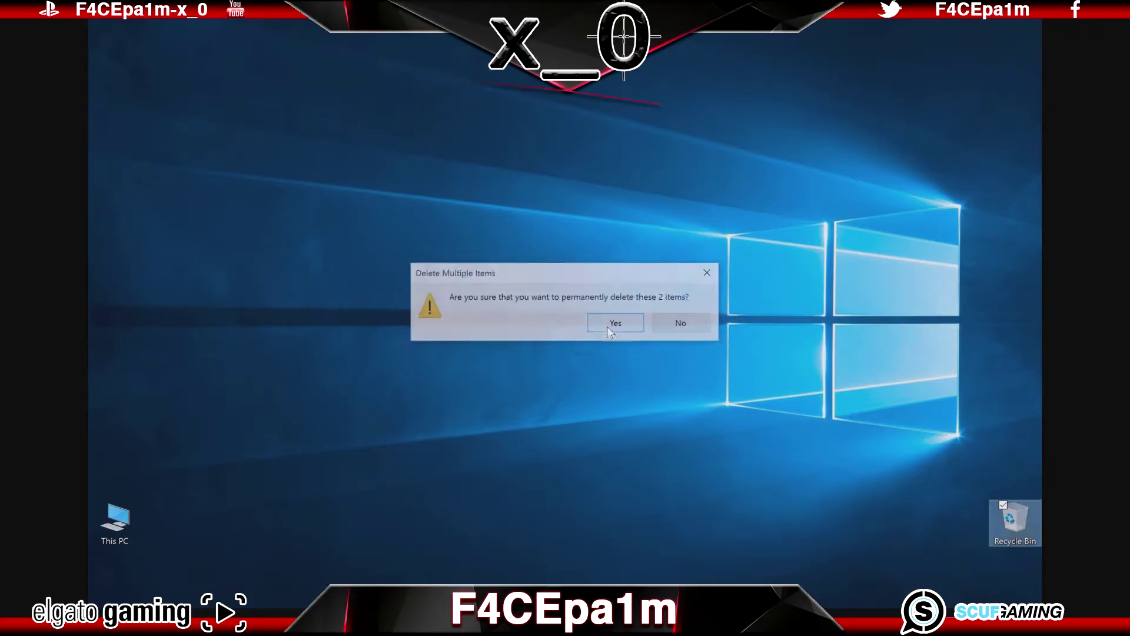
click(612, 323)
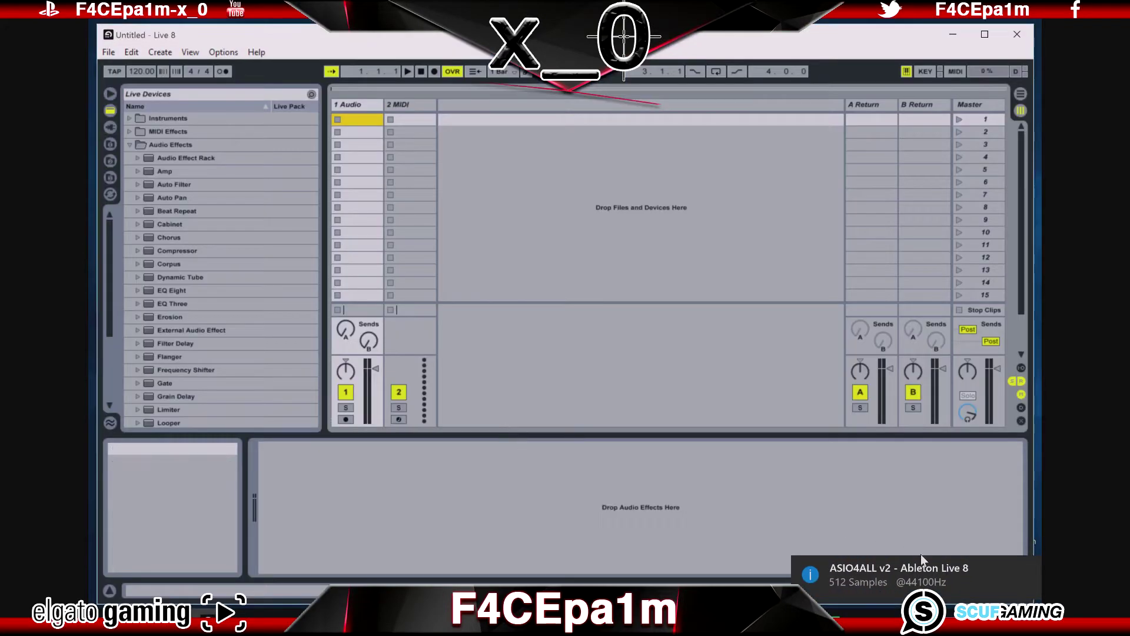
Step: Check Preferences > Audio shows ASIO driver, ASIO4ALL v2, 44100 Hz and 512 samples, then close it
click(540, 182)
click(137, 52)
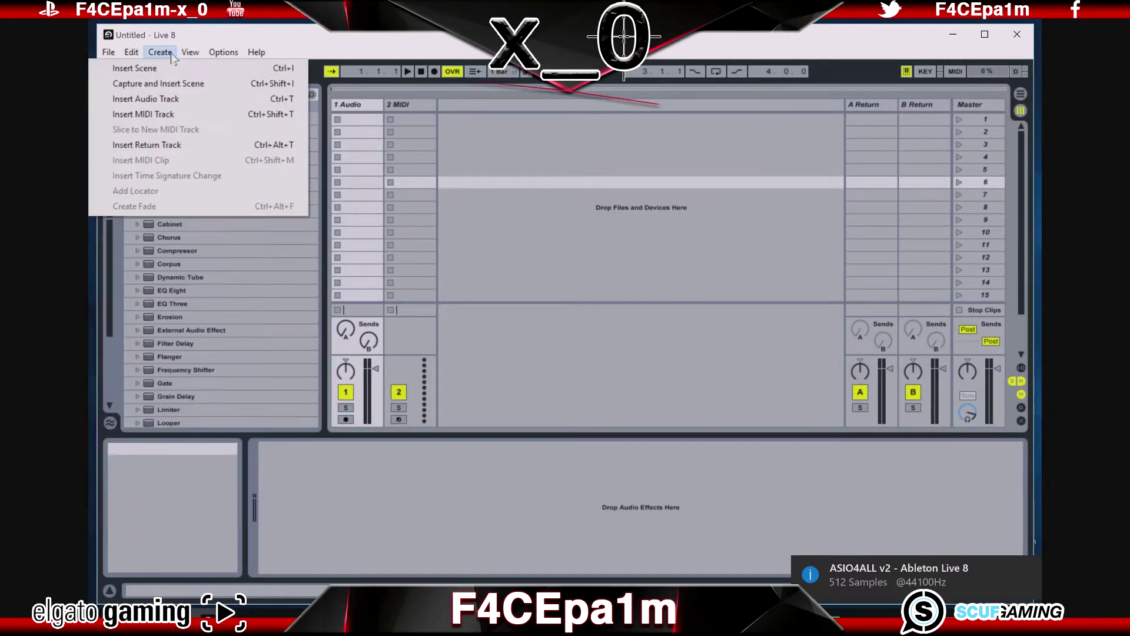
click(211, 52)
click(158, 399)
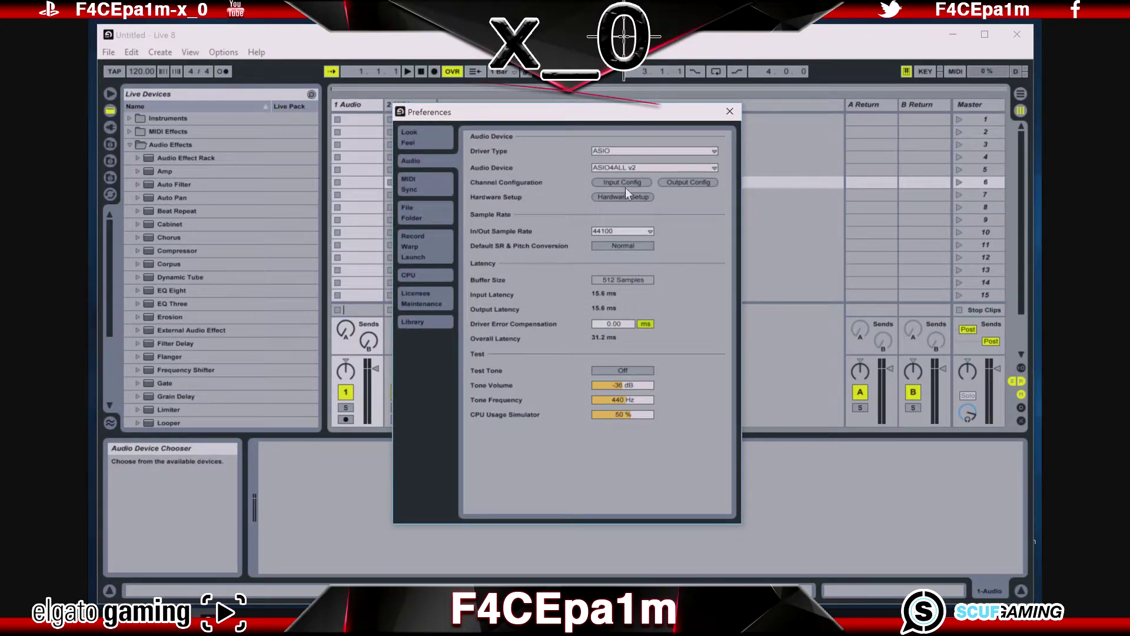
click(729, 111)
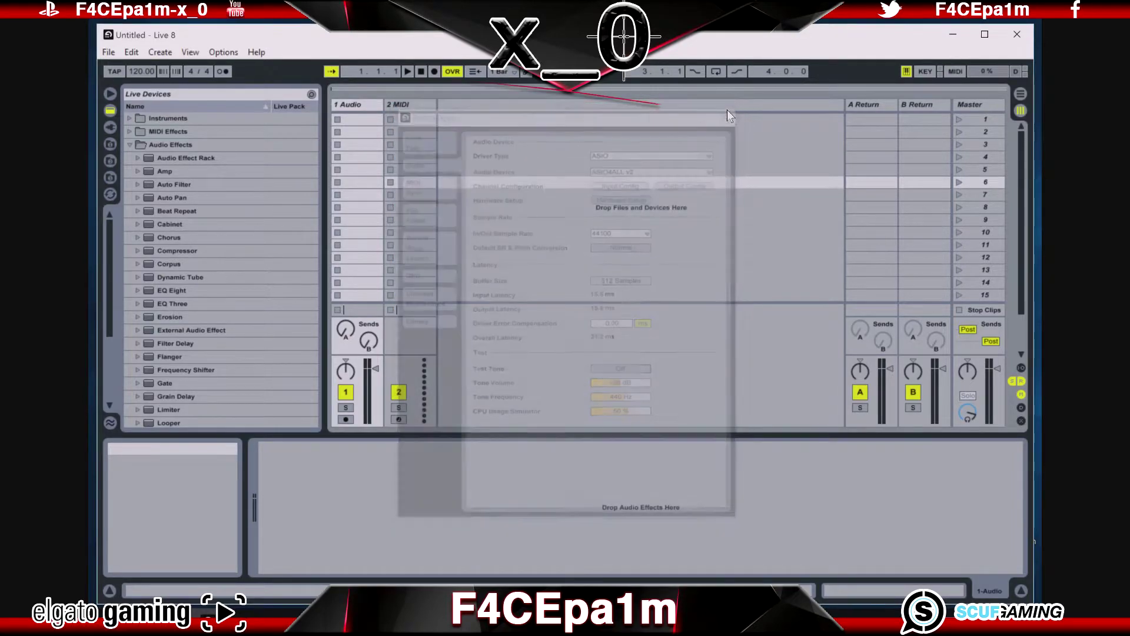
Step: Quit Ableton Live 8 and open This PC in File Explorer
click(1017, 34)
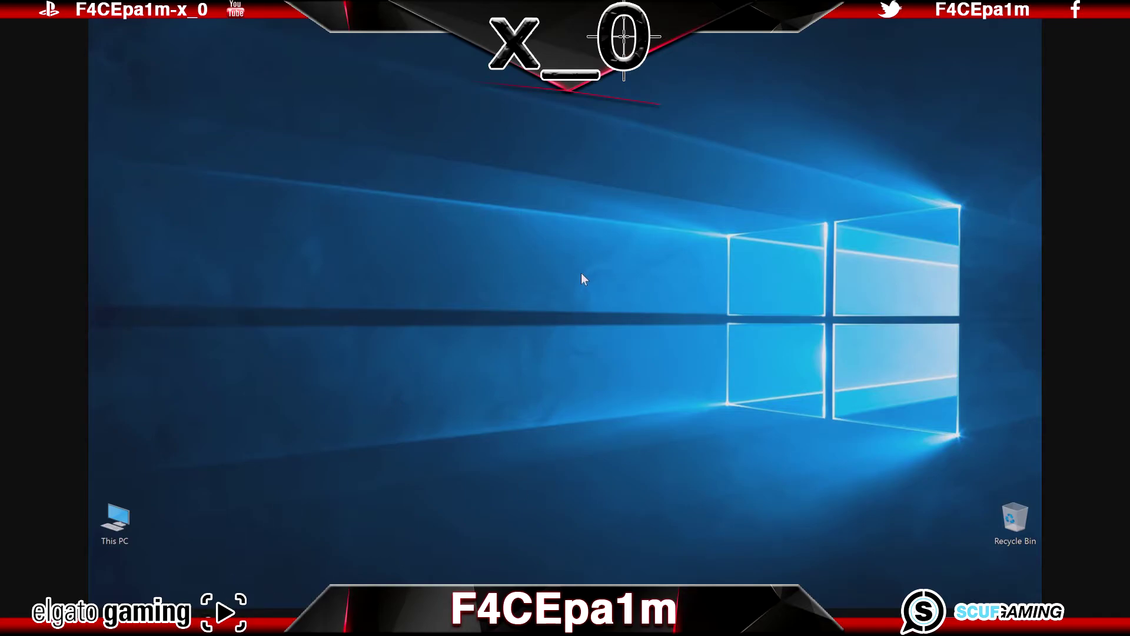
double_click(125, 528)
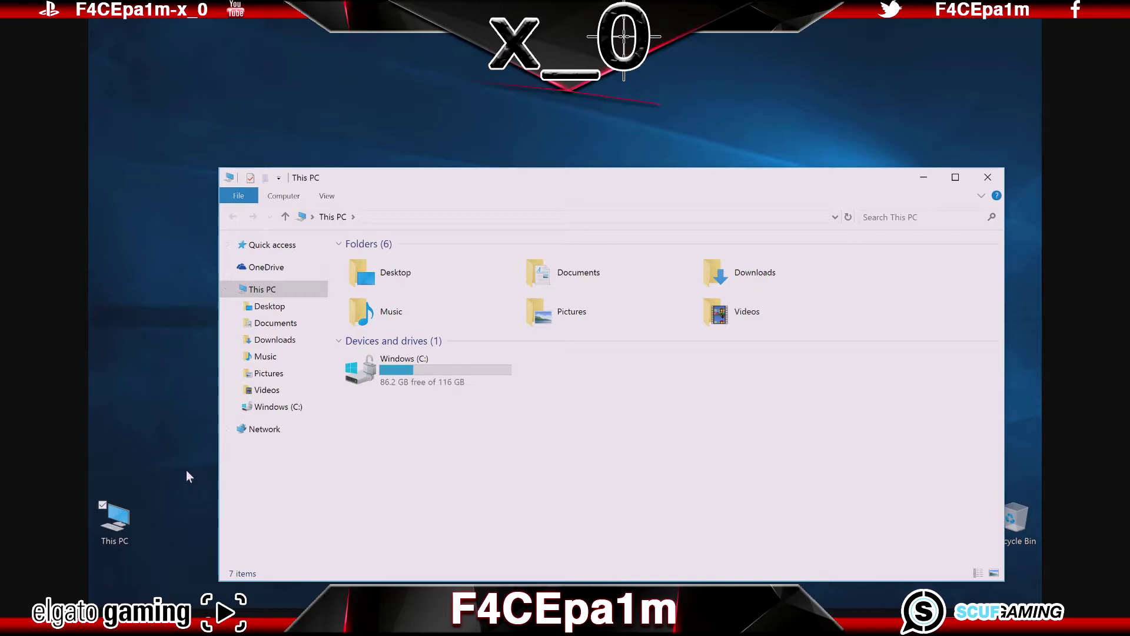
click(190, 436)
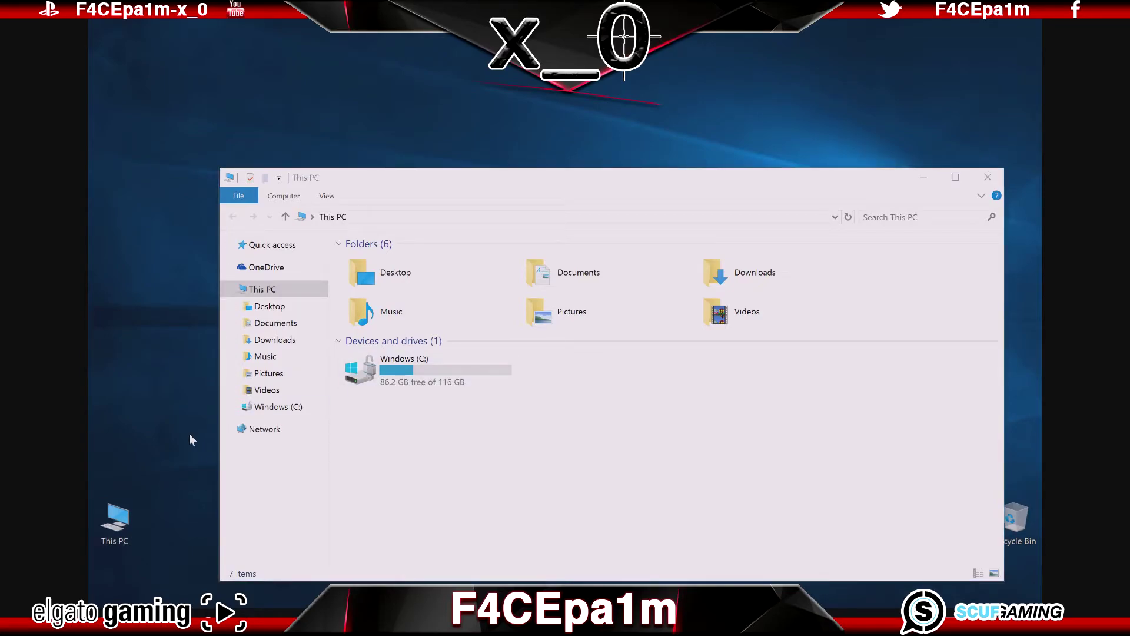
Step: Find File Explorer Options via a 'folder' search and set it to show hidden files, folders and drives
key(super)
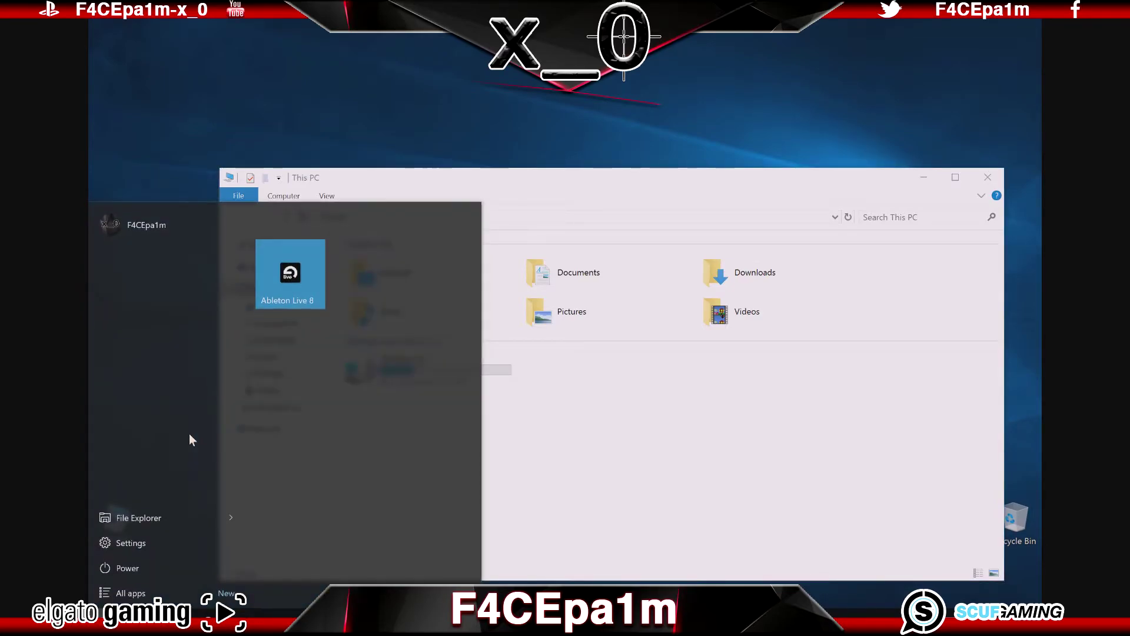
text(folder)
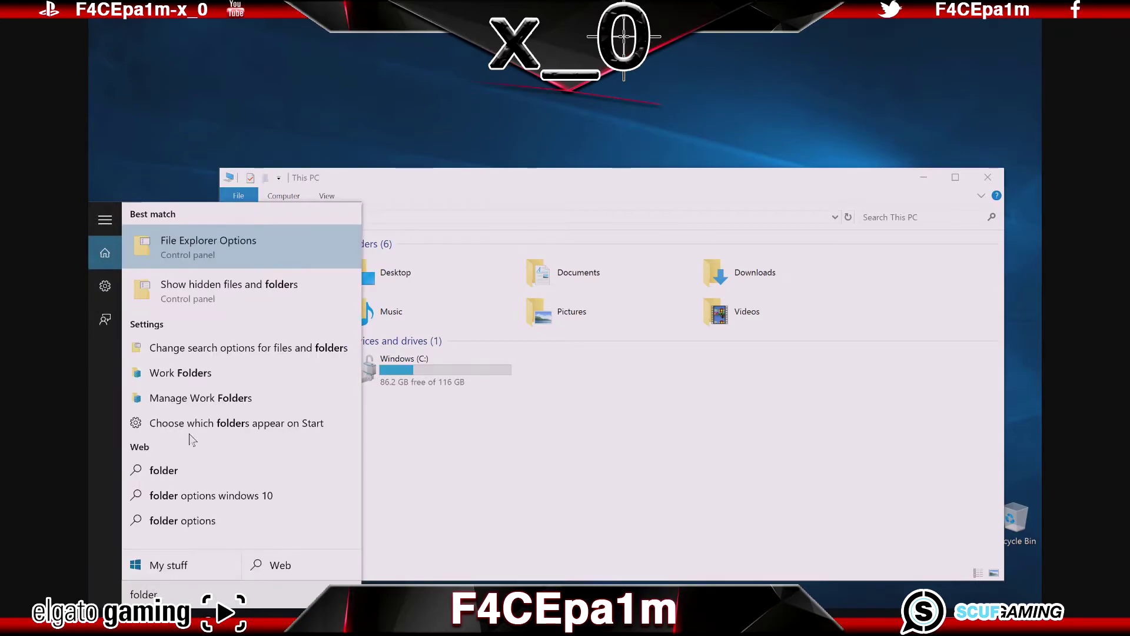
click(203, 257)
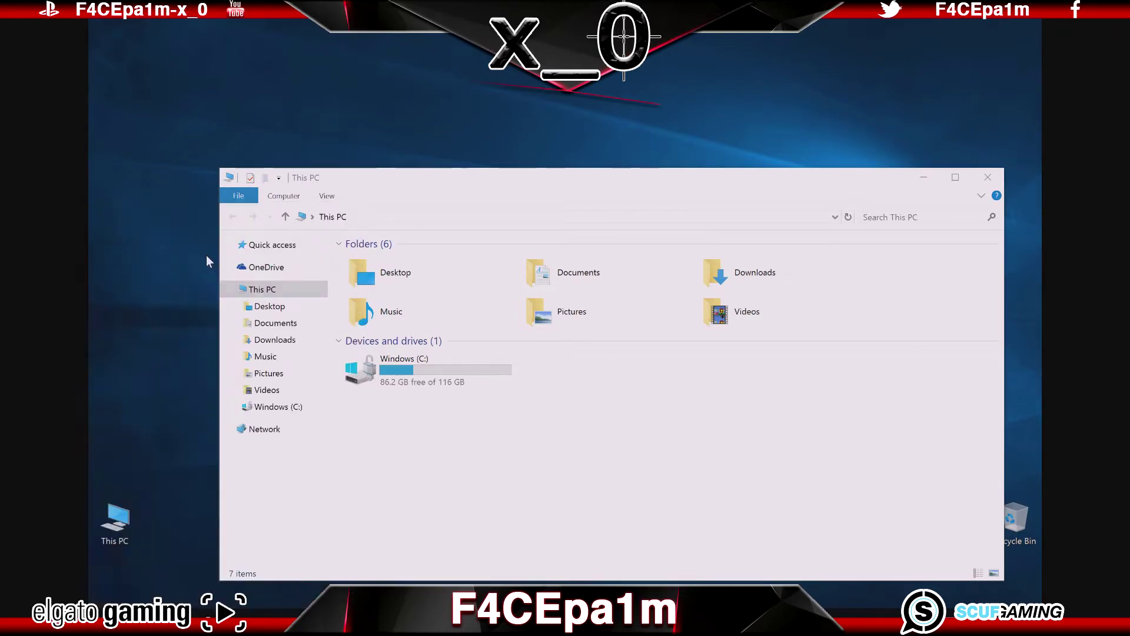
click(215, 102)
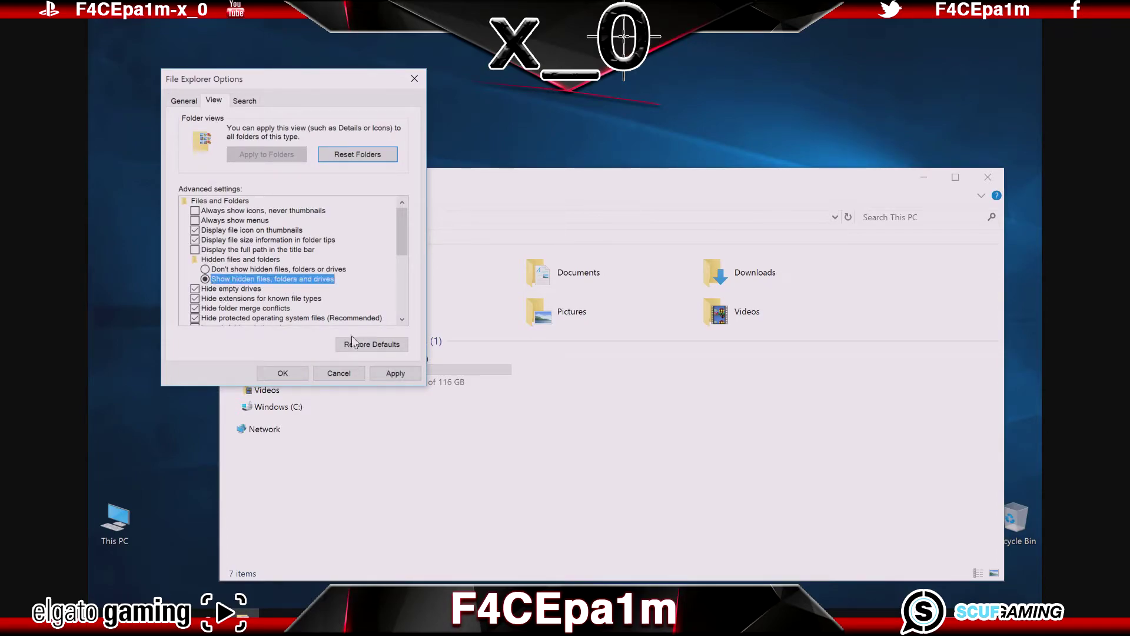
Step: Show hidden files and browse to C:\ProgramData\Ableton\Live 8\Program
click(298, 376)
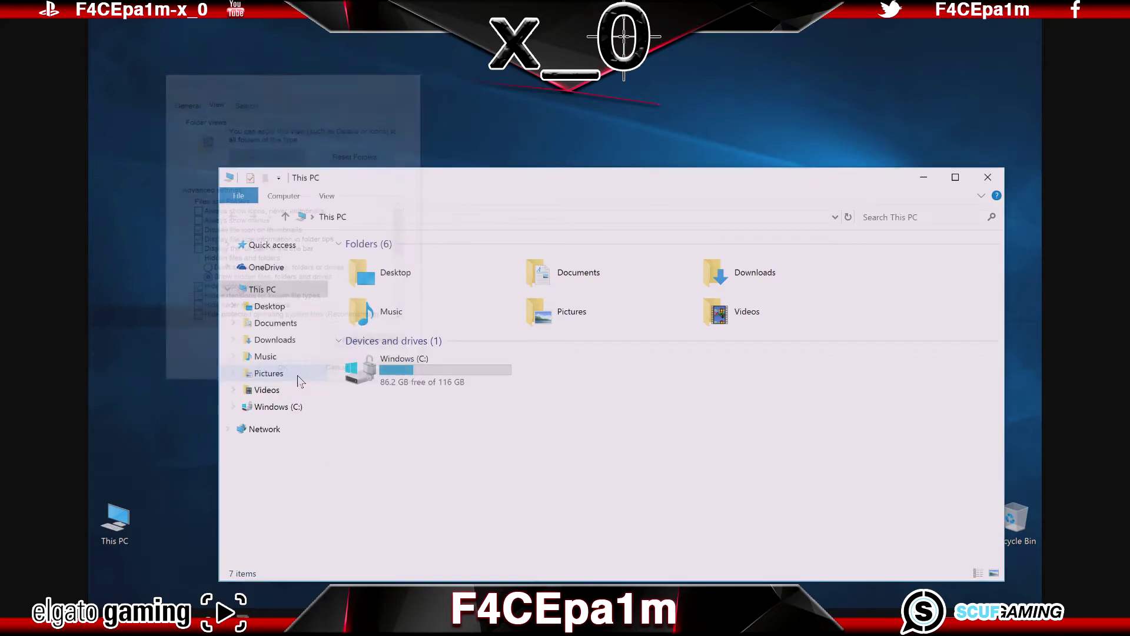
double_click(418, 372)
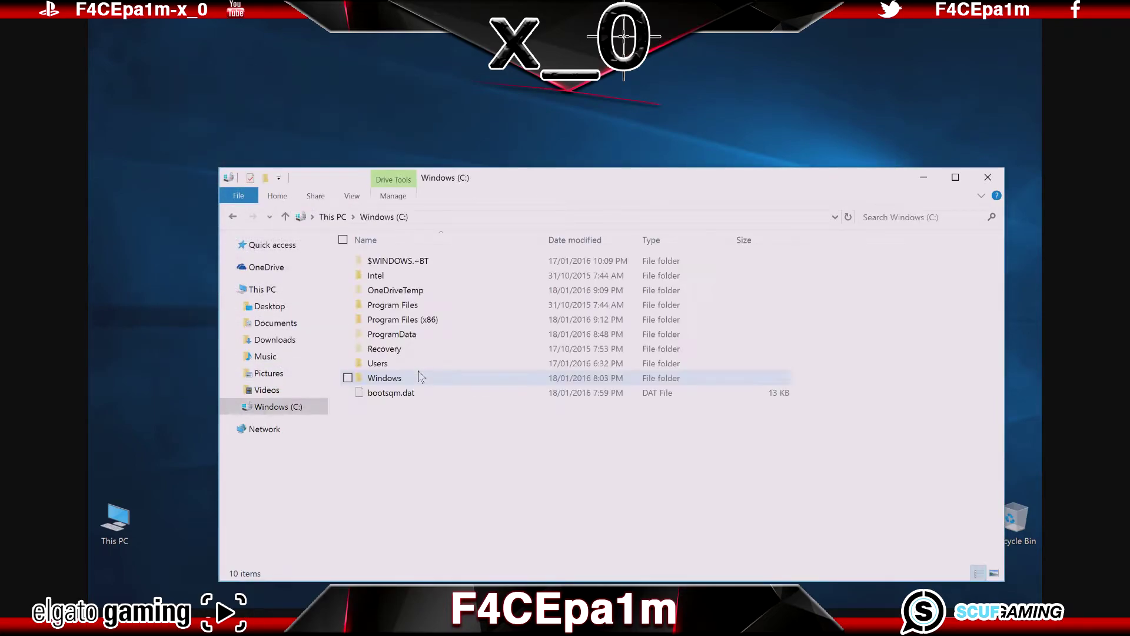
double_click(404, 334)
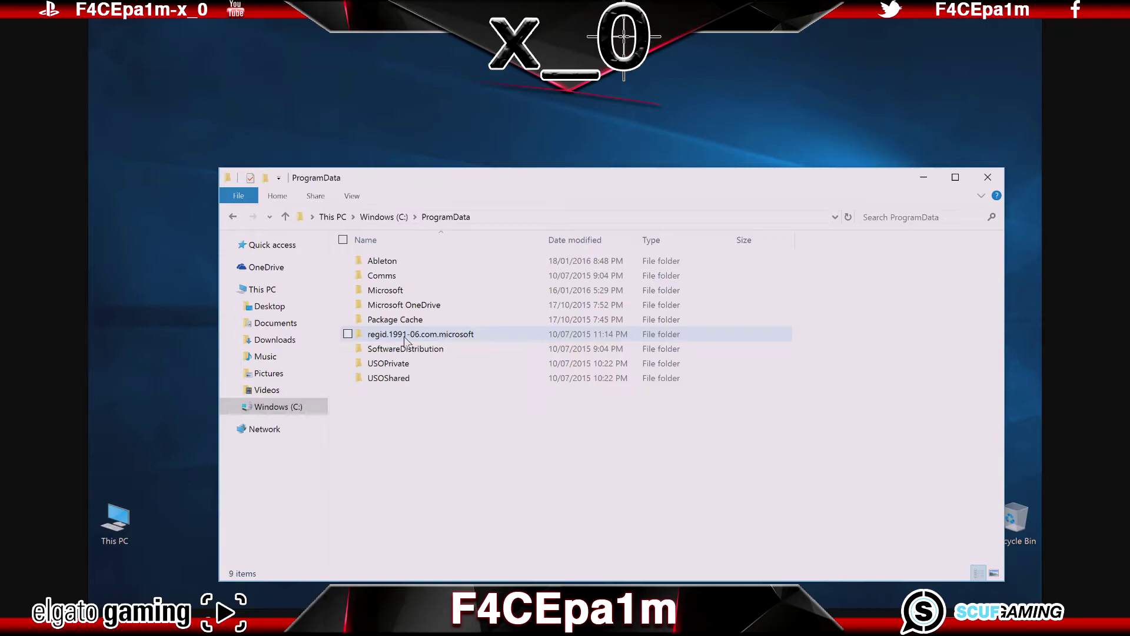
double_click(385, 263)
double_click(384, 261)
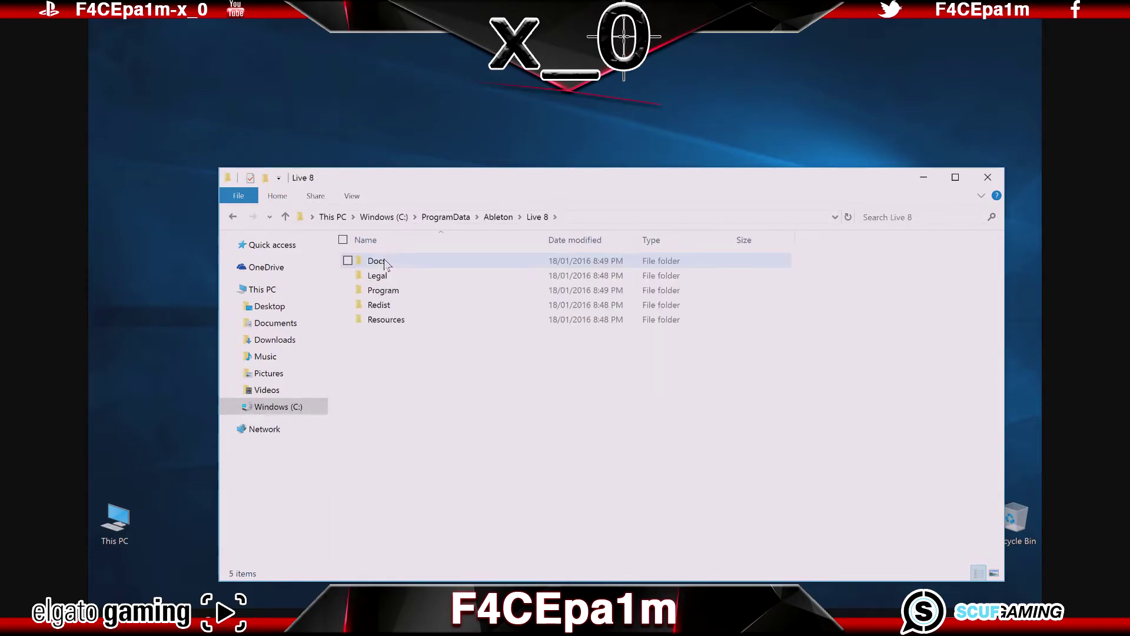
double_click(383, 291)
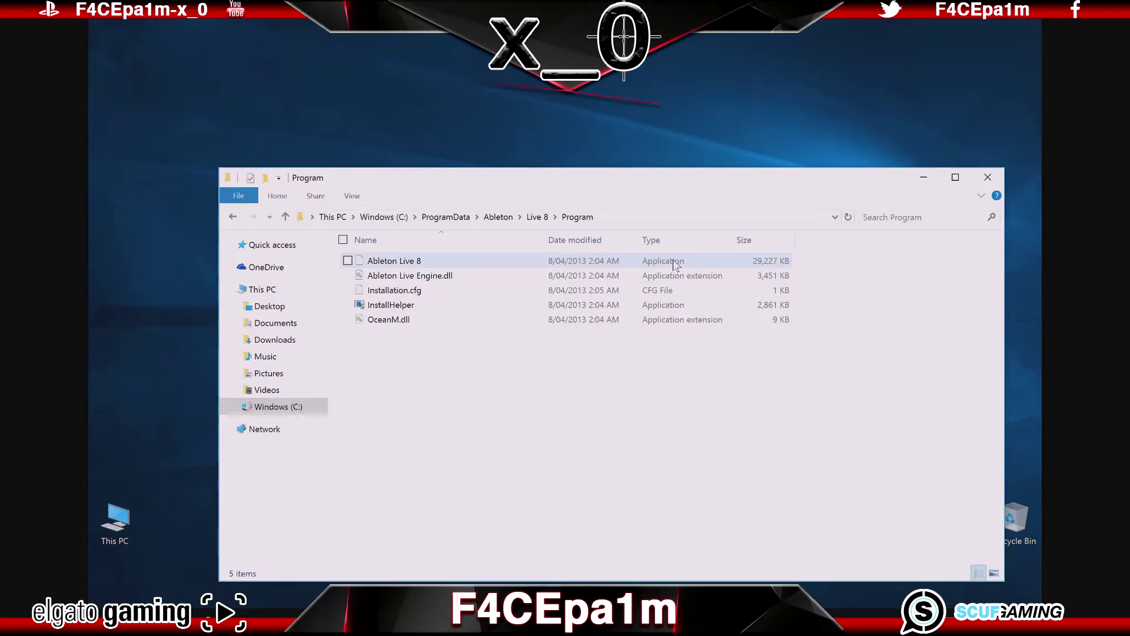
Step: Set Ableton Live 8 to Windows 8 compatibility mode and run as administrator
right_click(387, 262)
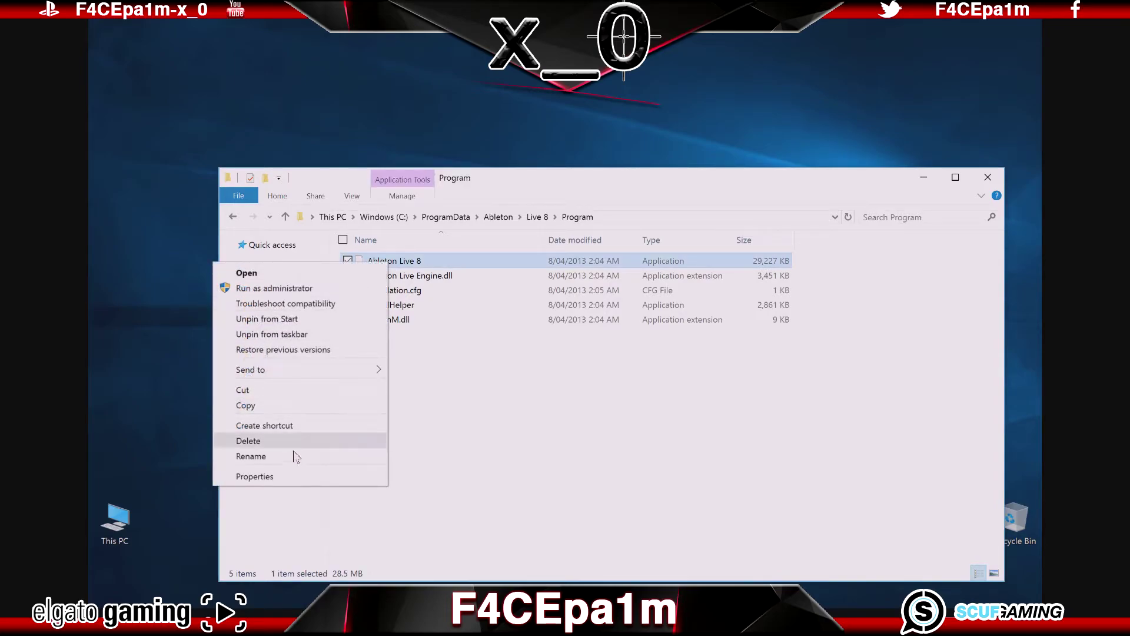
click(280, 478)
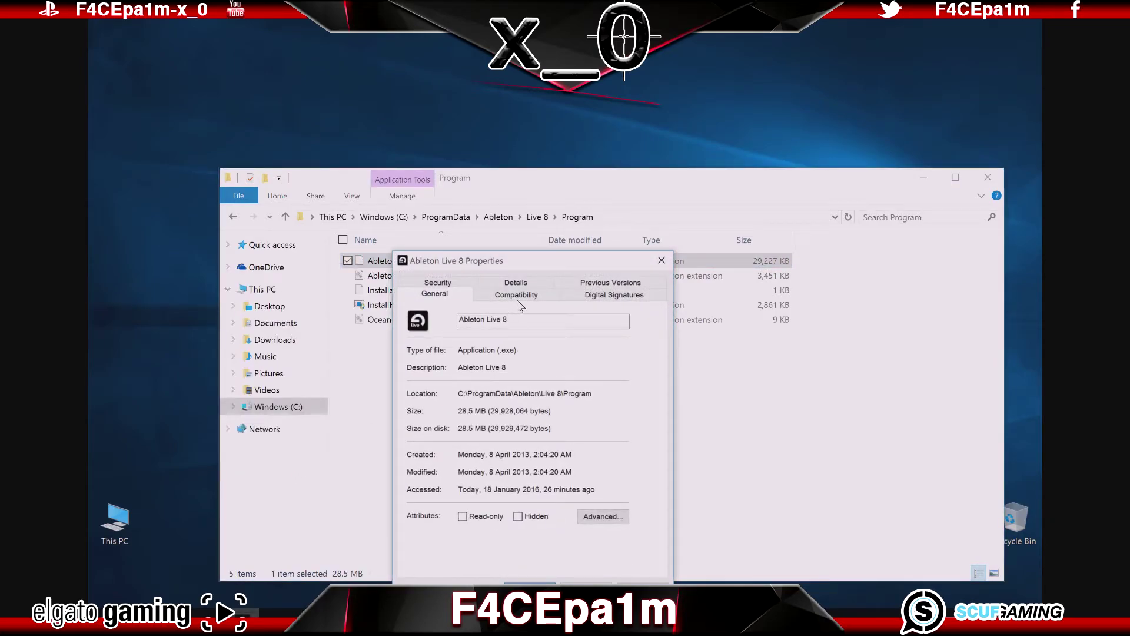
drag(543, 262, 578, 207)
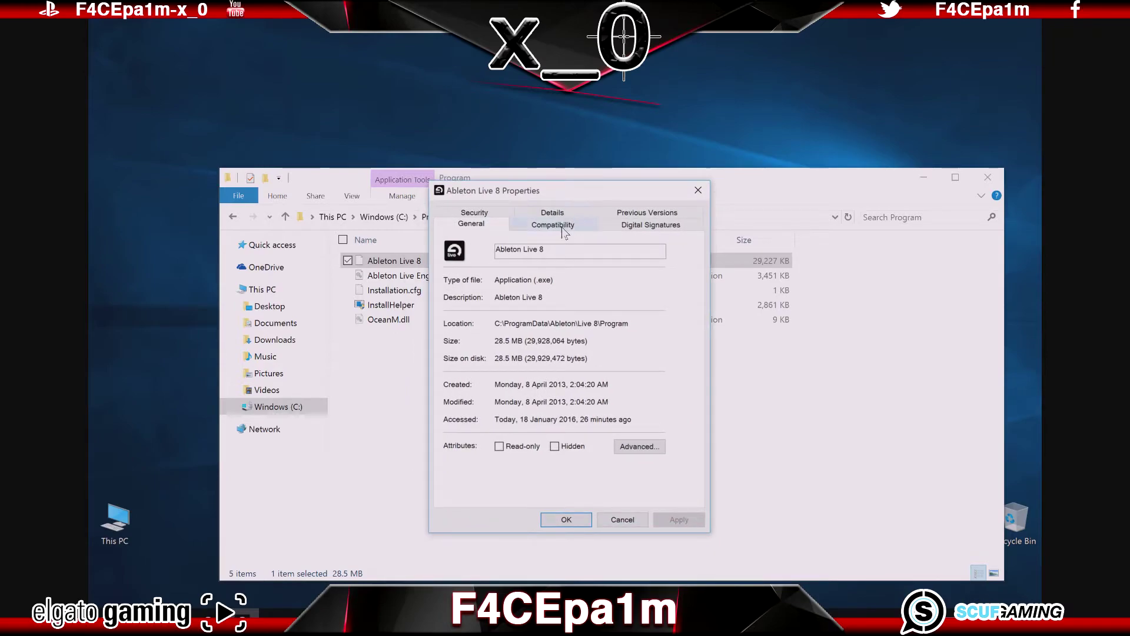
click(563, 228)
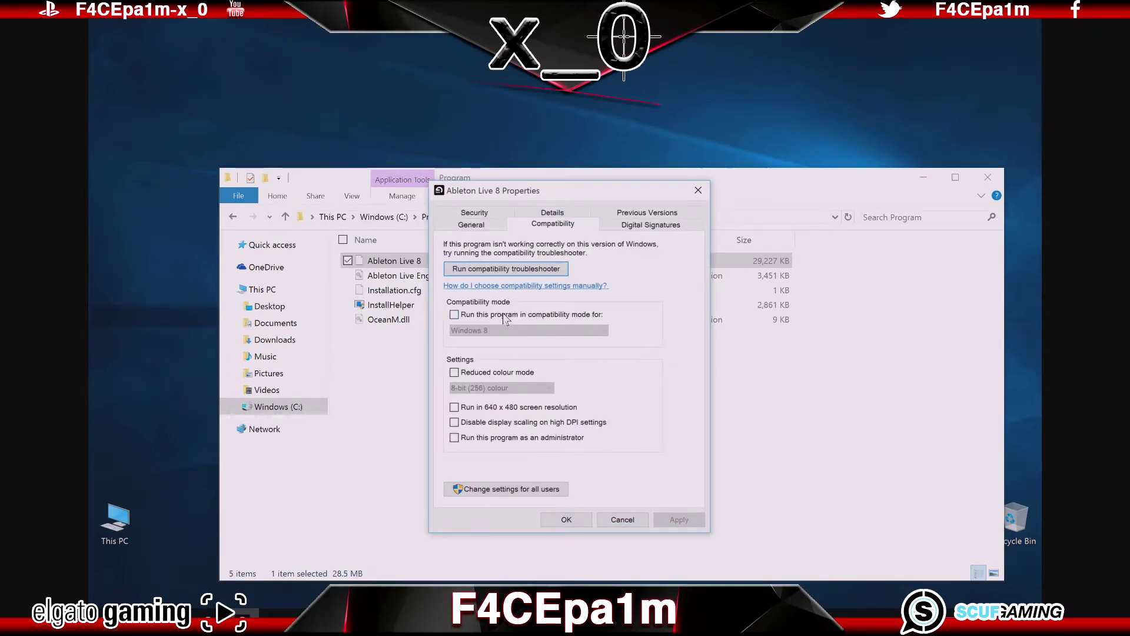
click(454, 315)
click(457, 440)
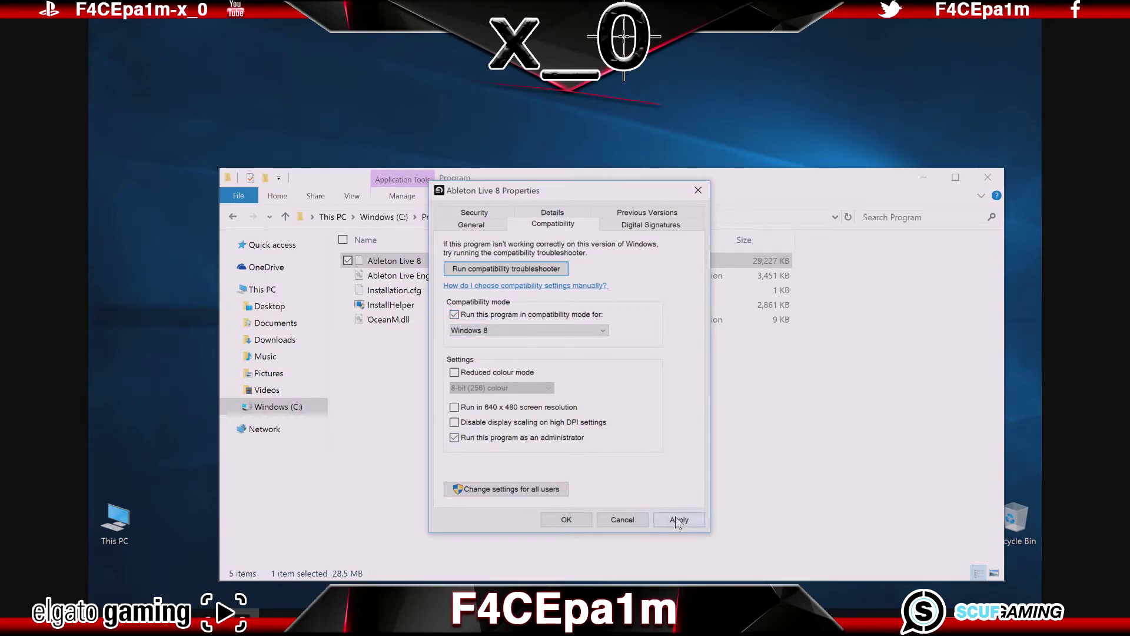
click(564, 521)
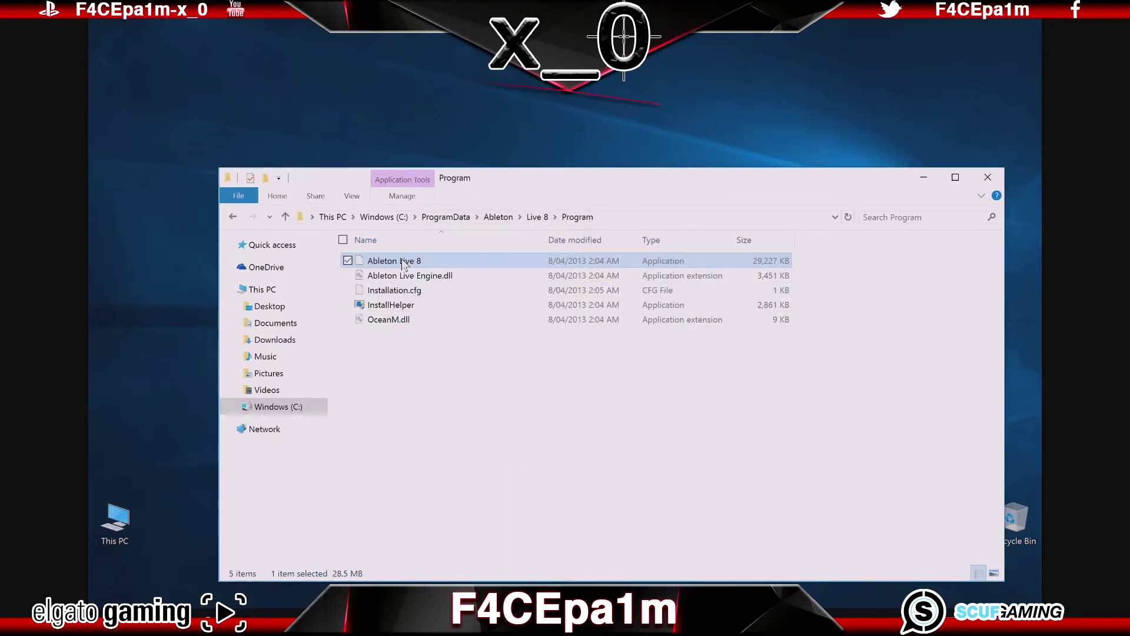
Step: Change Ableton Live 8's compatibility mode to Windows 7
right_click(404, 265)
click(319, 471)
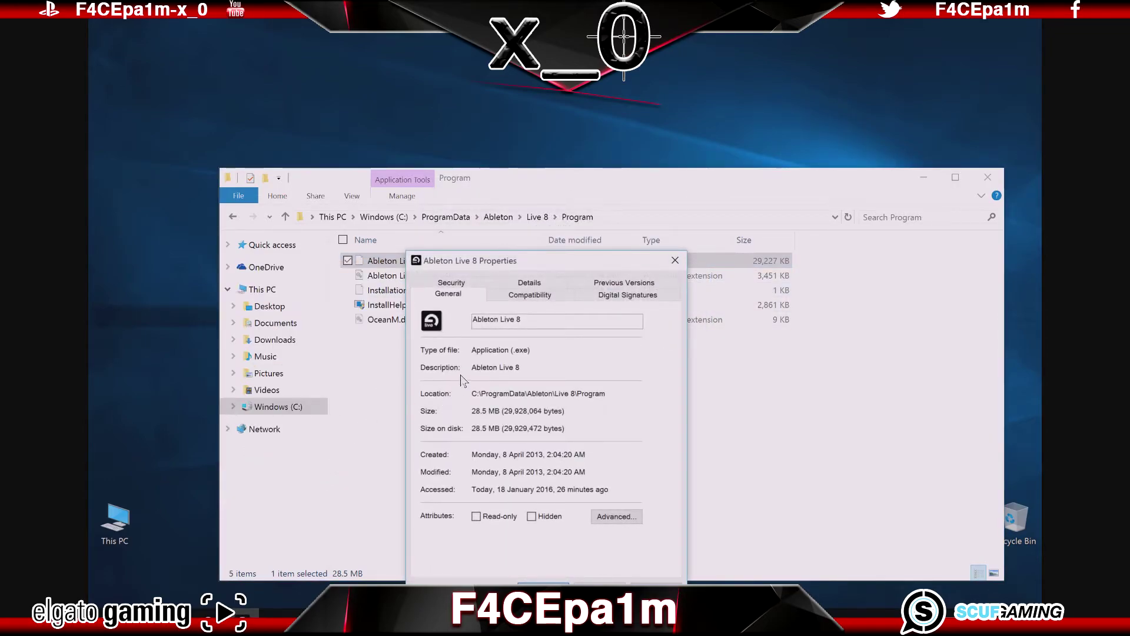
click(529, 294)
click(468, 400)
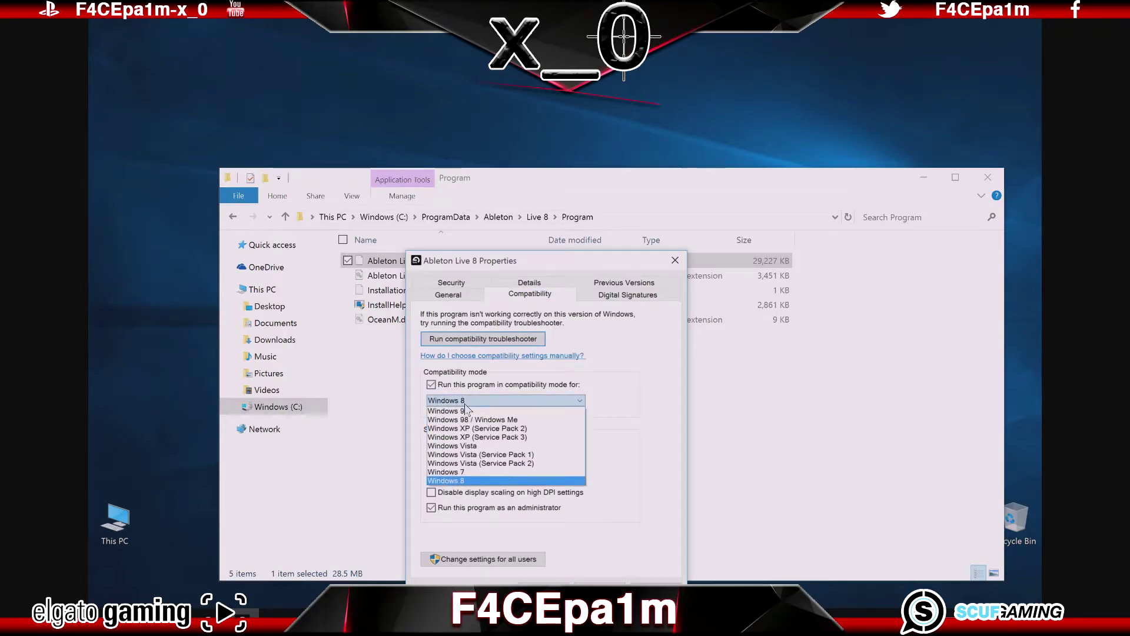
click(461, 471)
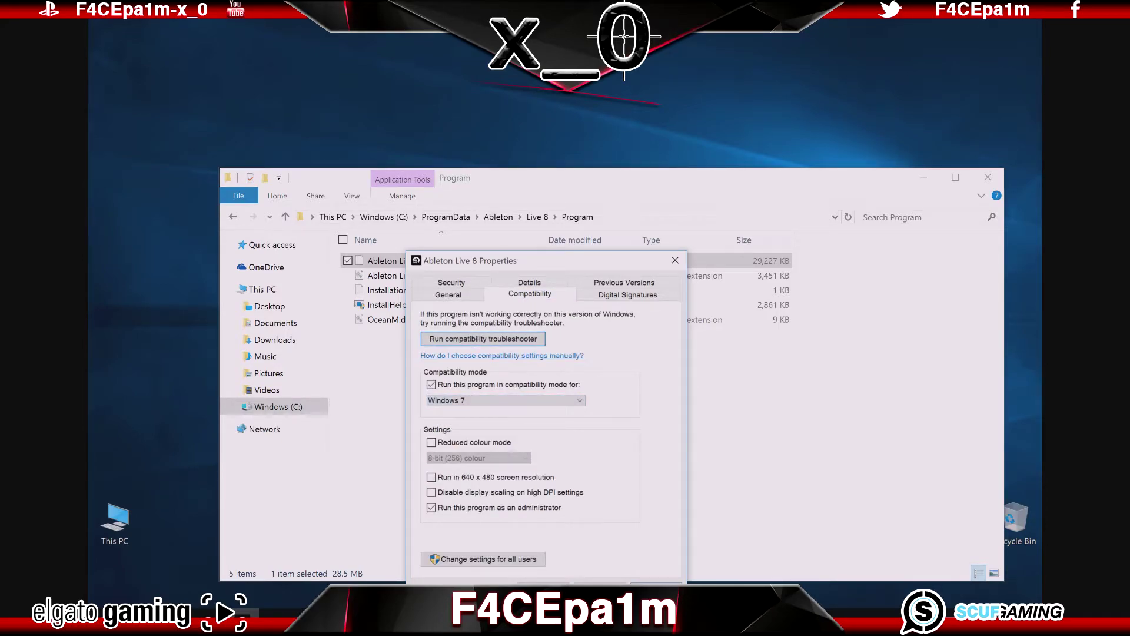
click(543, 590)
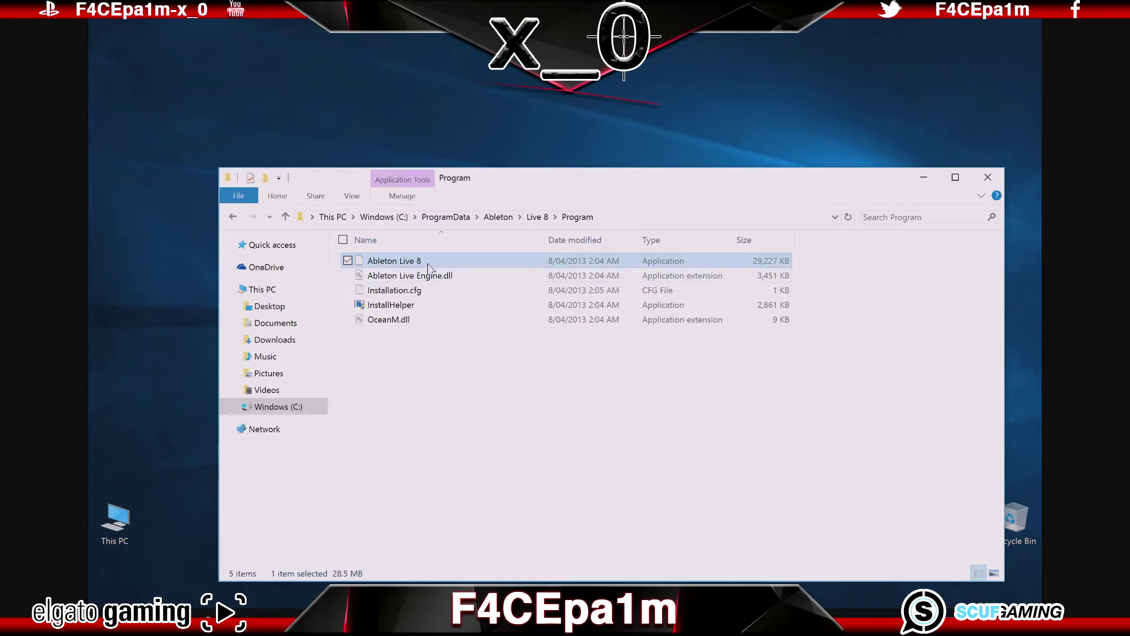
Step: Clear the per-user options and set Windows 8 mode plus administrator for all users instead
right_click(394, 263)
click(294, 470)
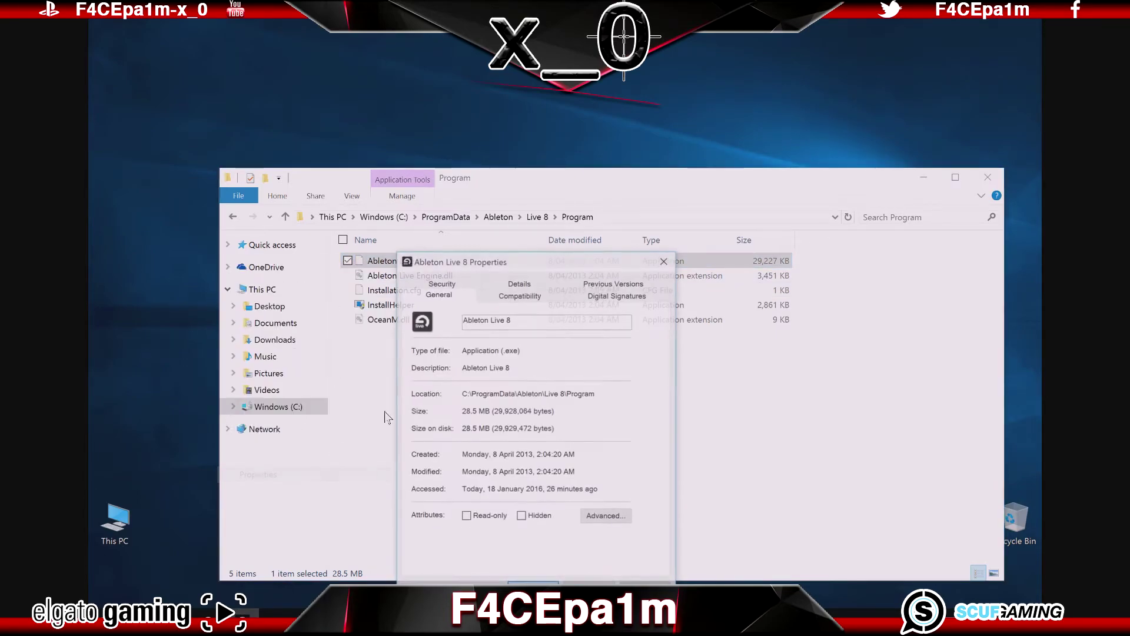
click(521, 295)
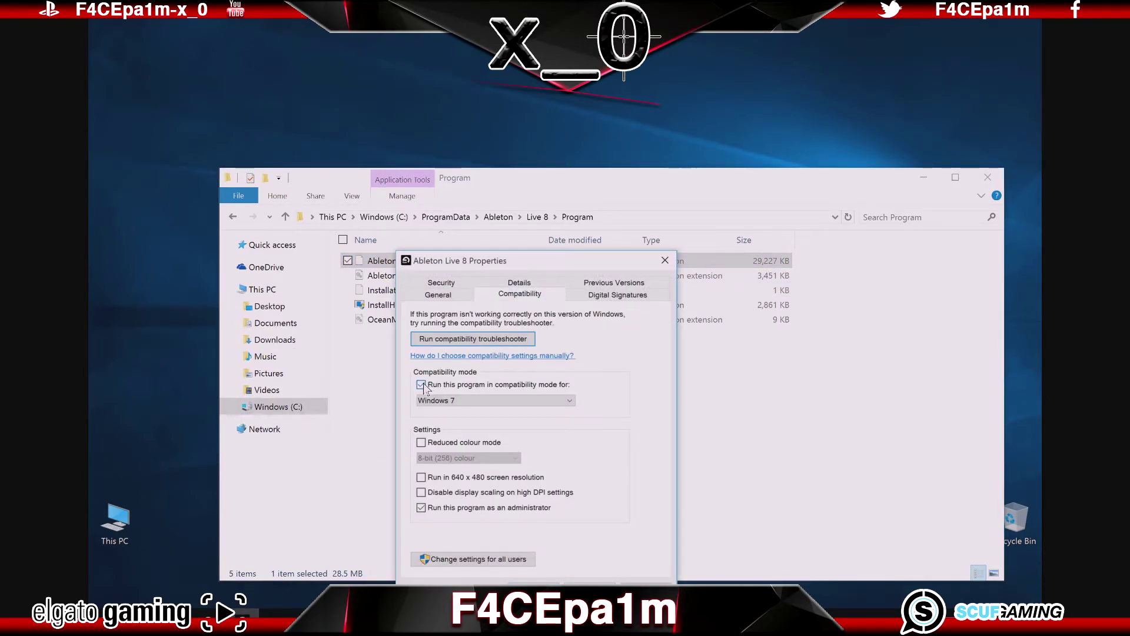
click(421, 385)
click(421, 507)
click(467, 560)
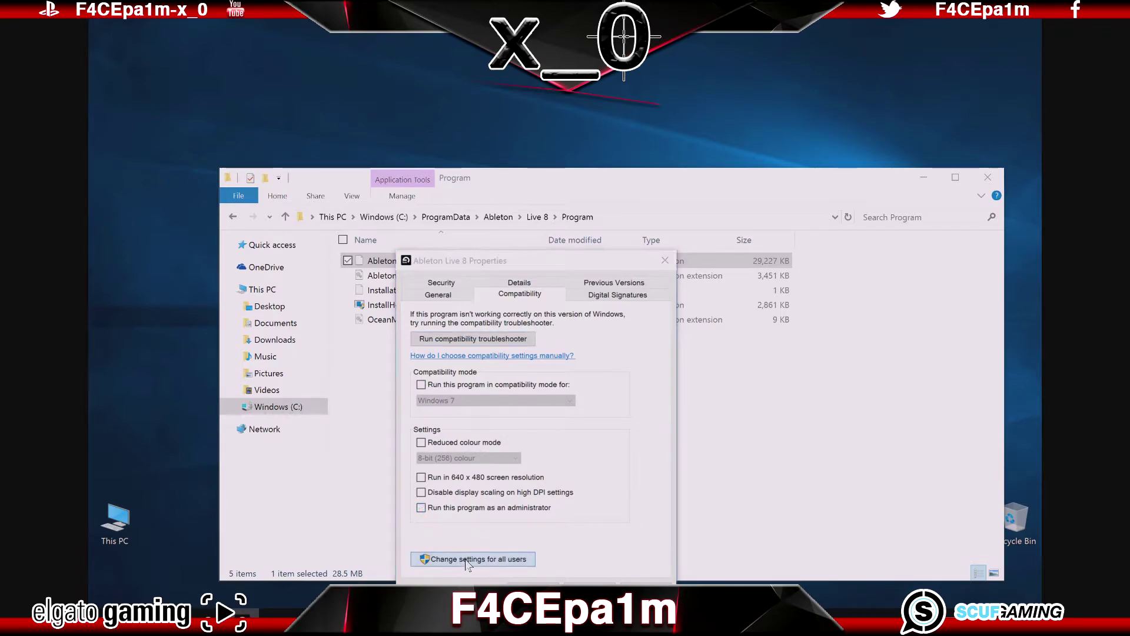
click(445, 369)
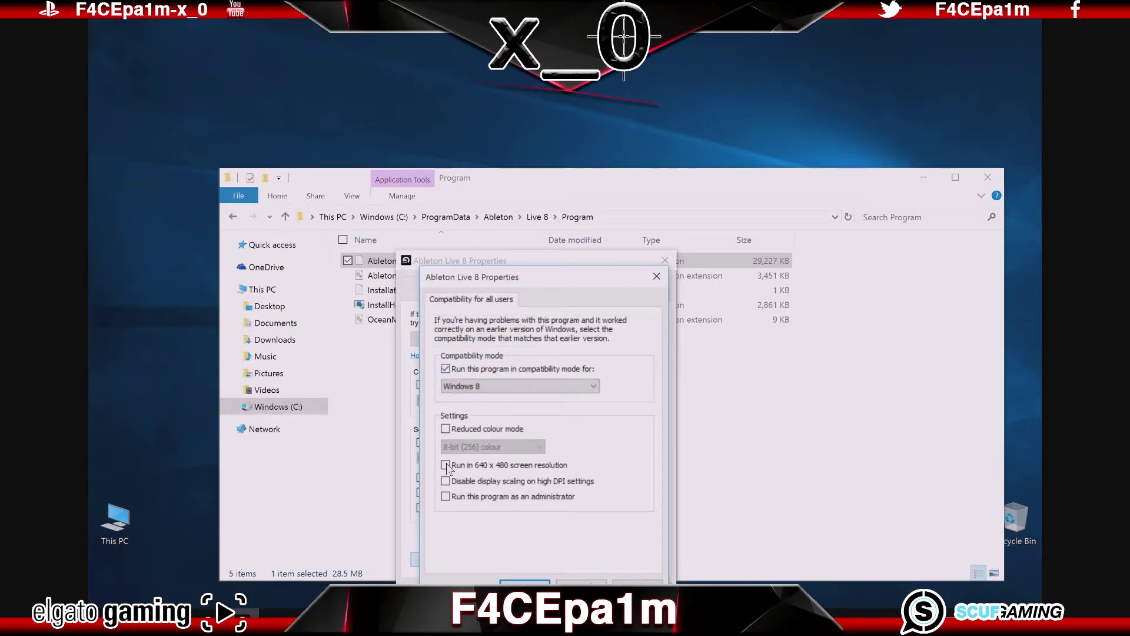
click(446, 496)
key(Return)
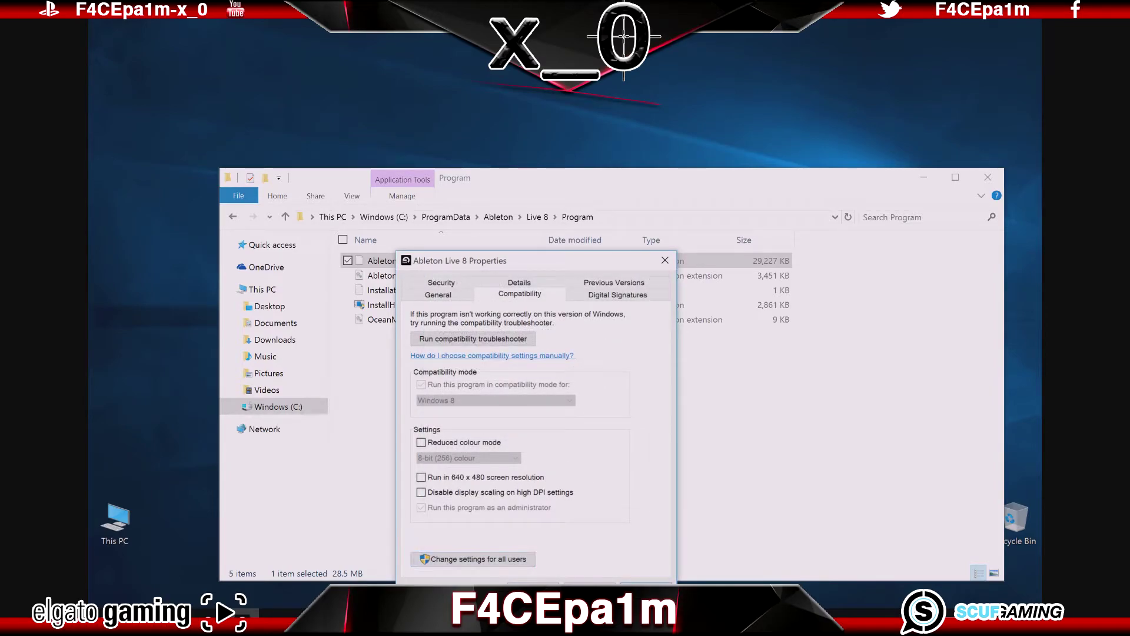
key(Return)
click(538, 453)
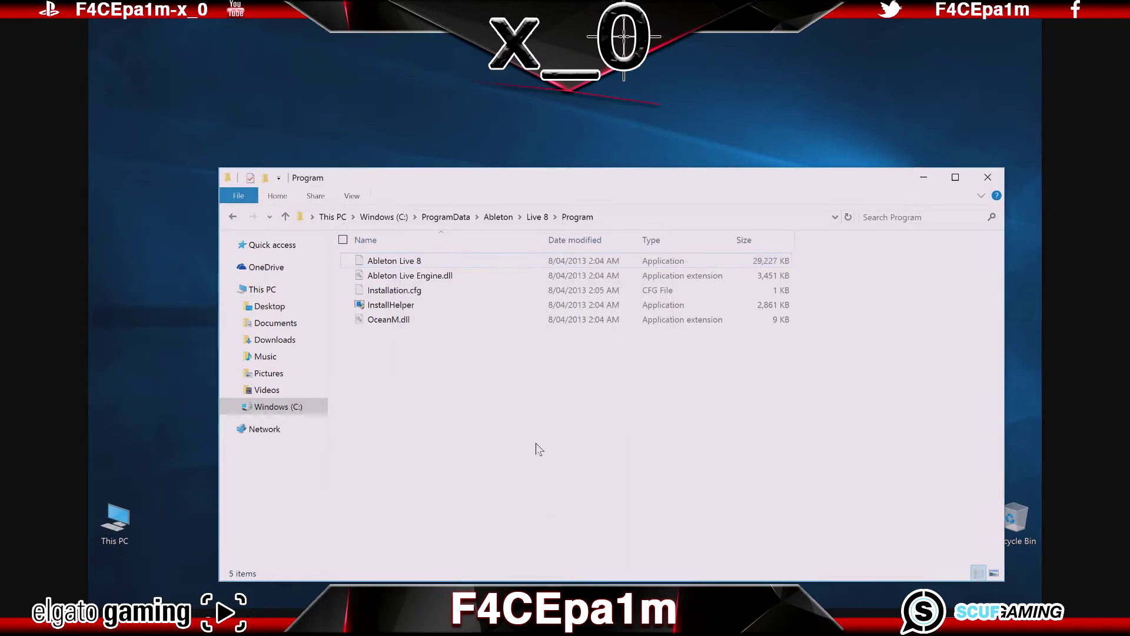
Step: Run Ableton Live 8's compatibility troubleshooter, apply its recommended settings, then cancel without testing
right_click(412, 264)
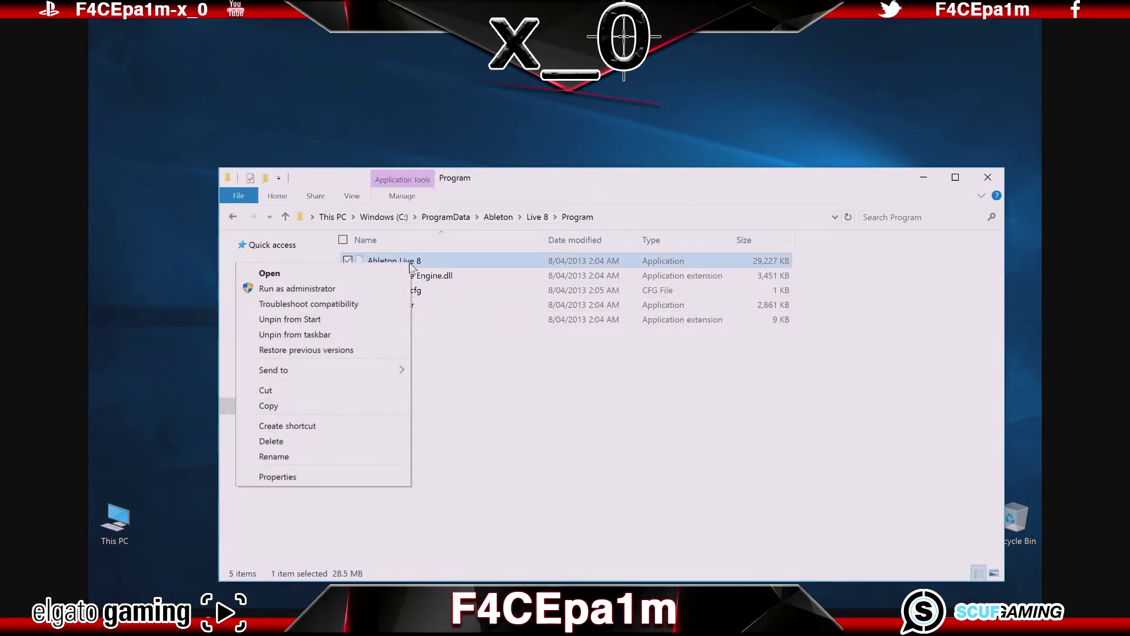
click(328, 478)
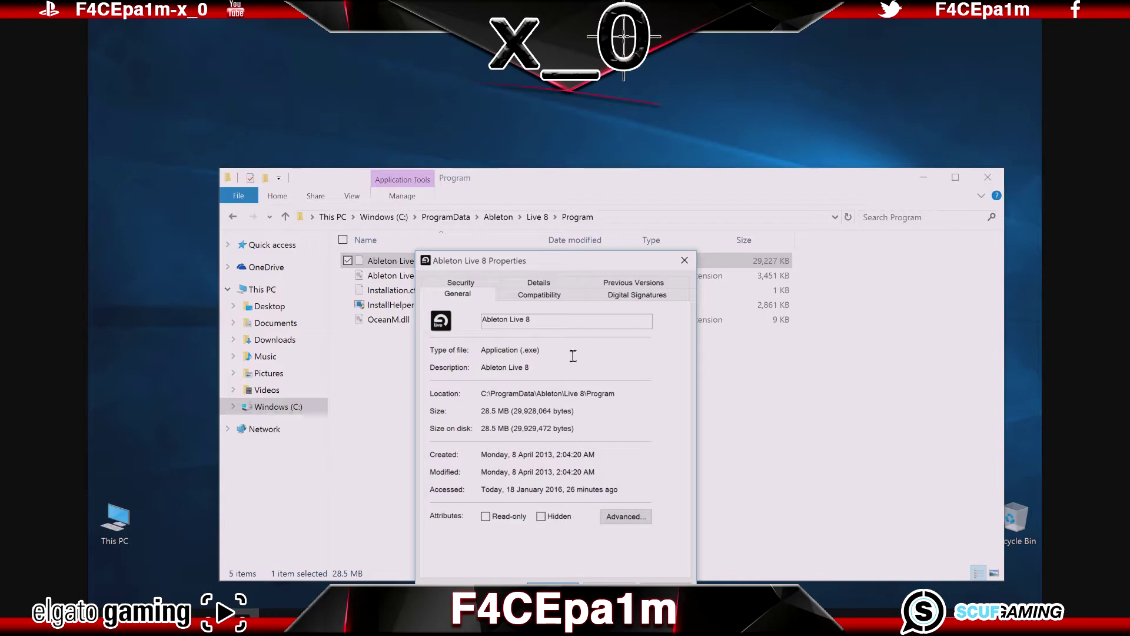
click(547, 299)
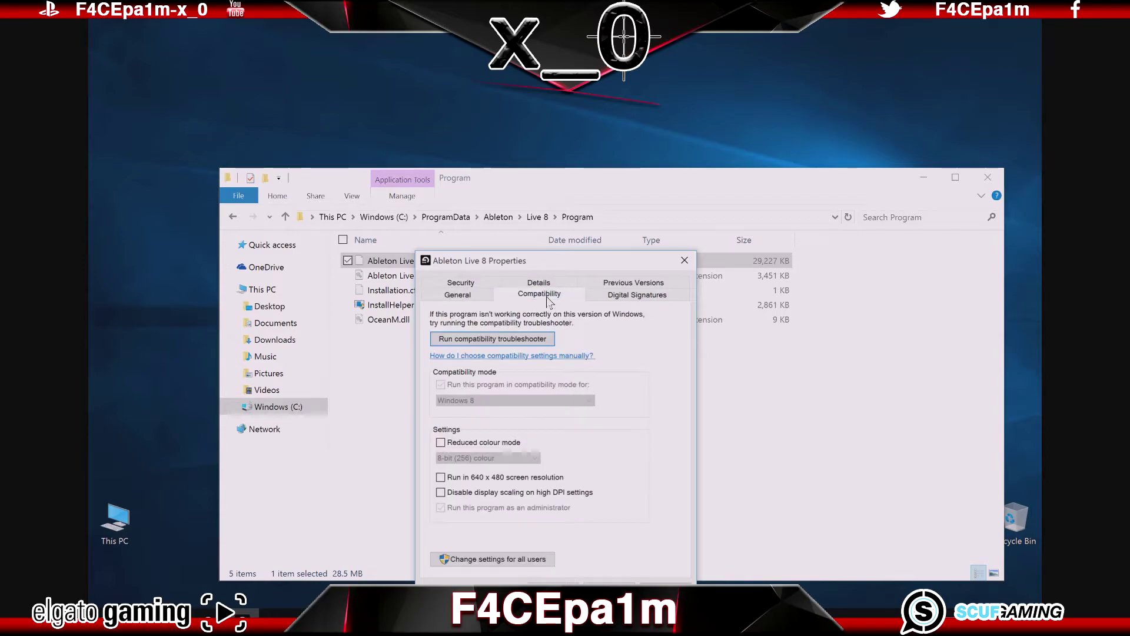
click(500, 338)
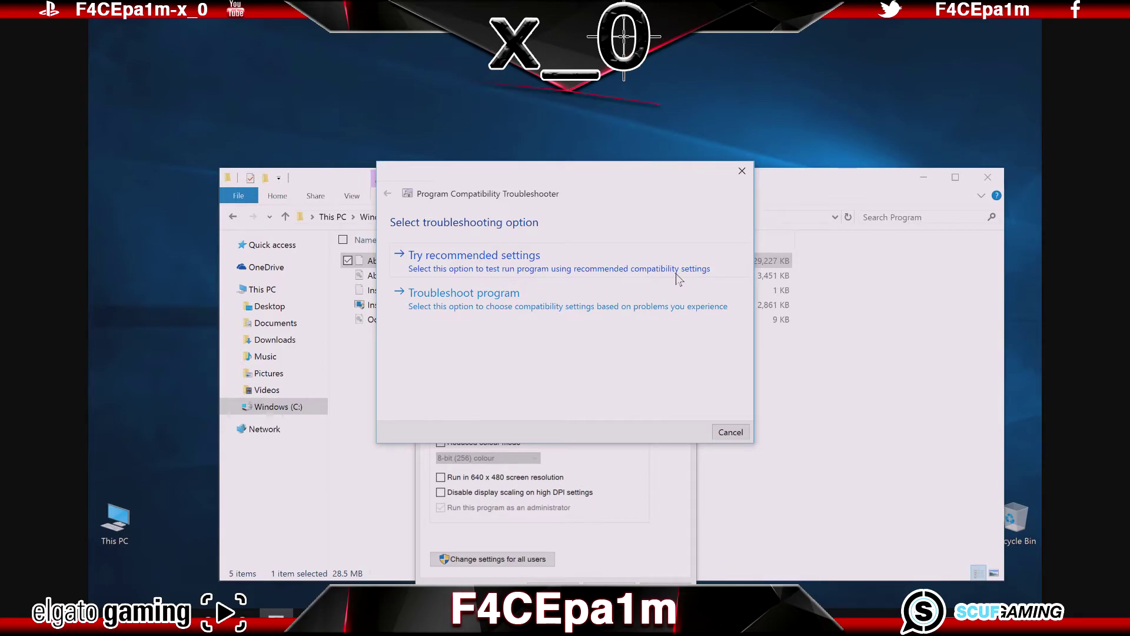
click(602, 269)
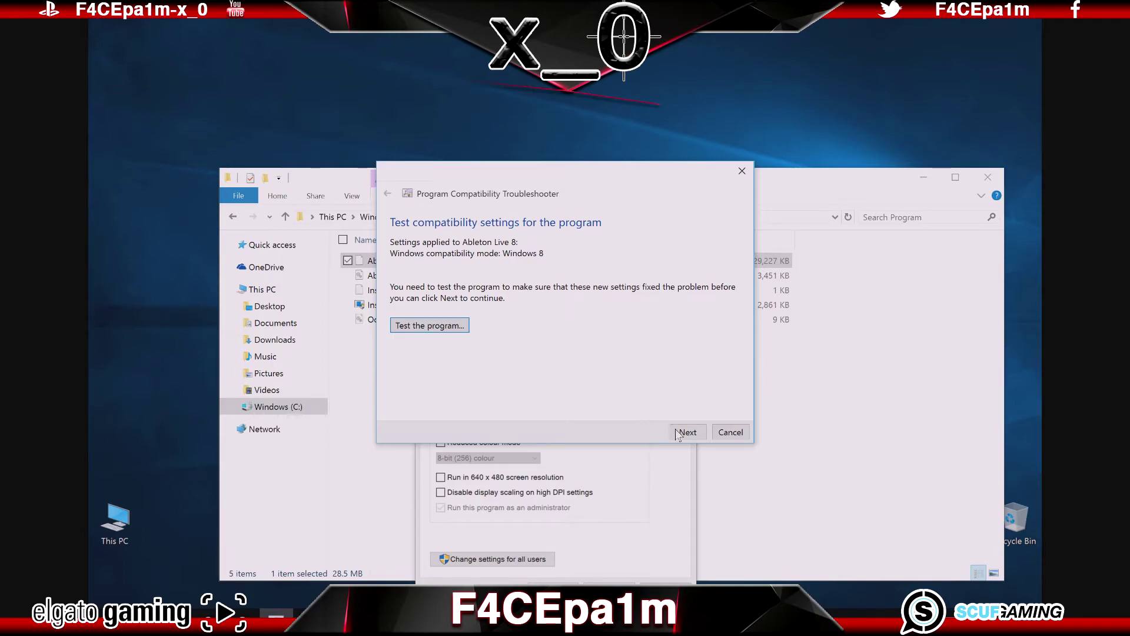
click(721, 432)
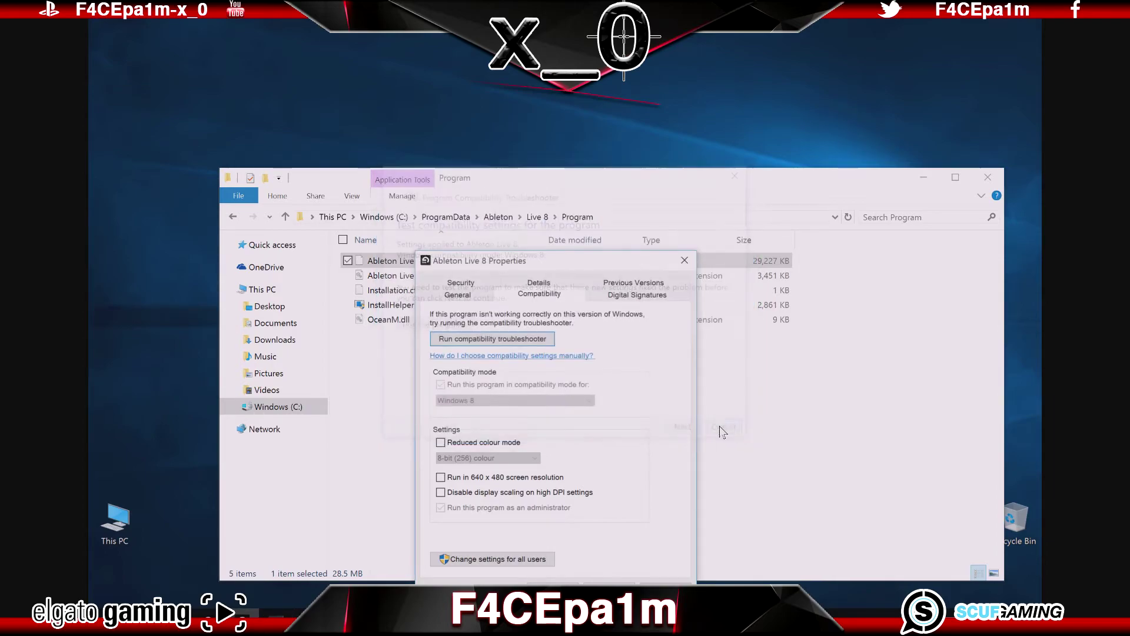
Step: Rerun the troubleshooter, choose Windows 8 then Windows 7, quit it, and close Properties
click(533, 340)
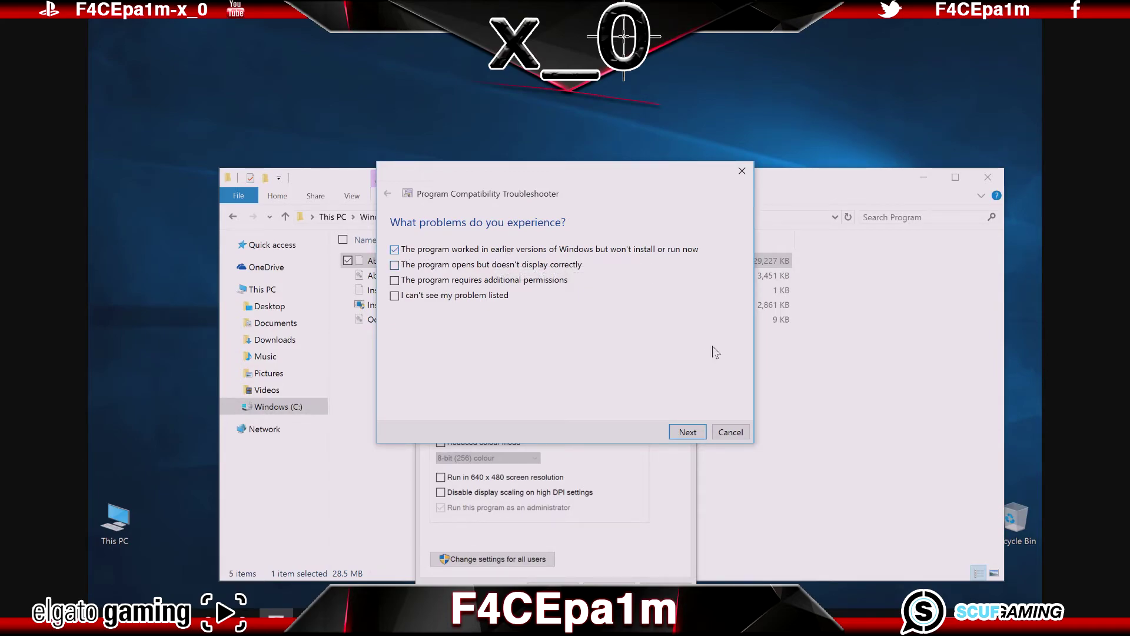
click(688, 433)
click(624, 250)
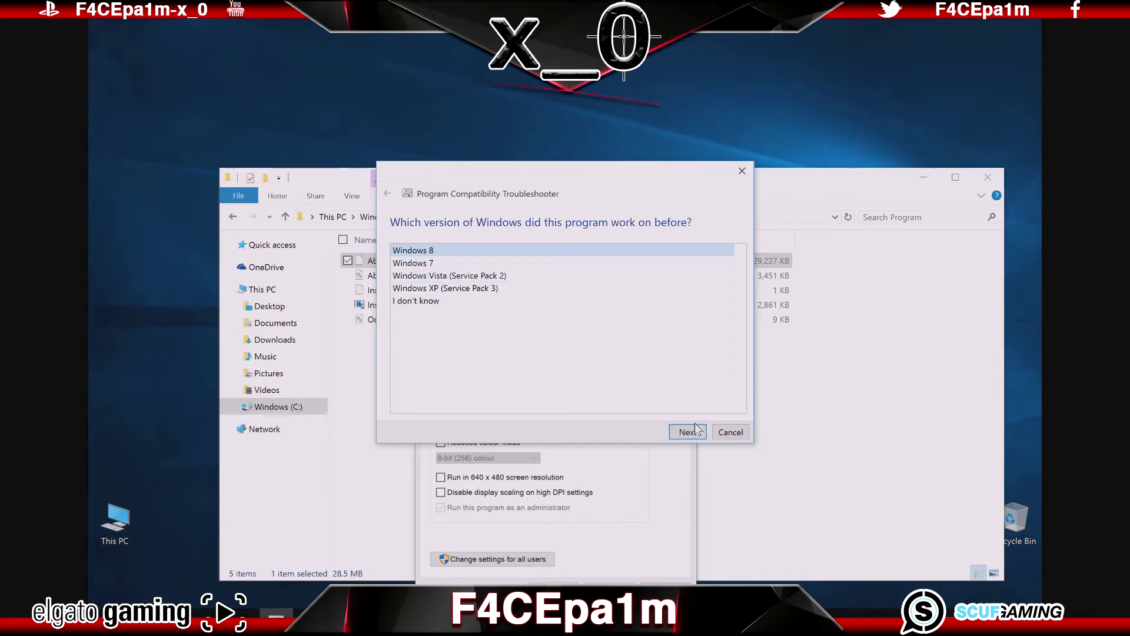
click(432, 265)
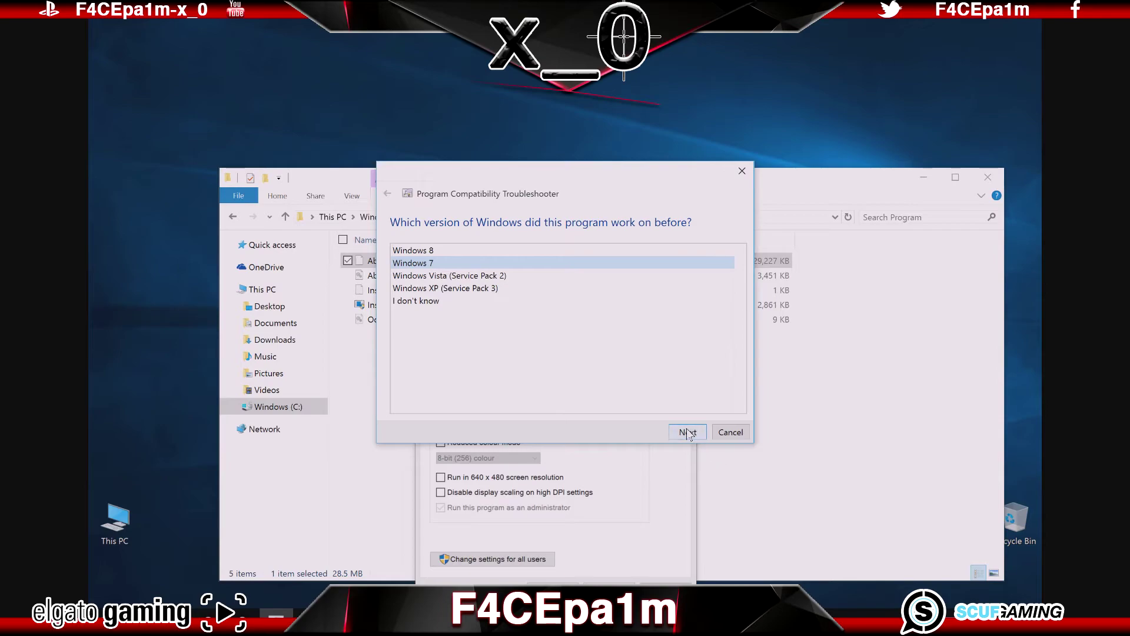
click(731, 432)
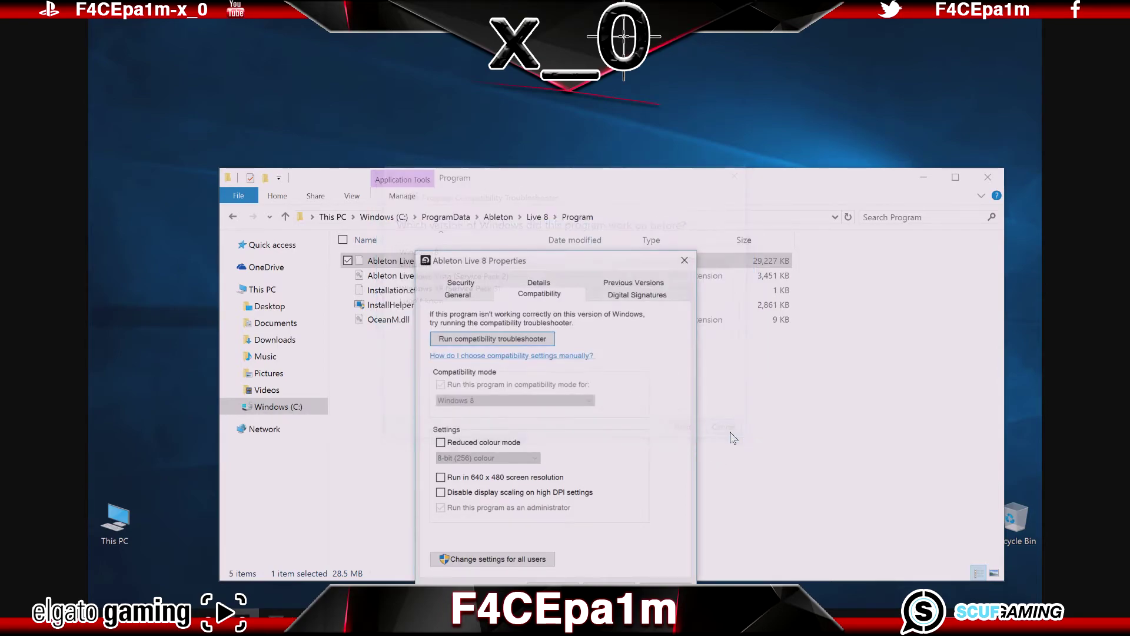
drag(563, 262, 588, 210)
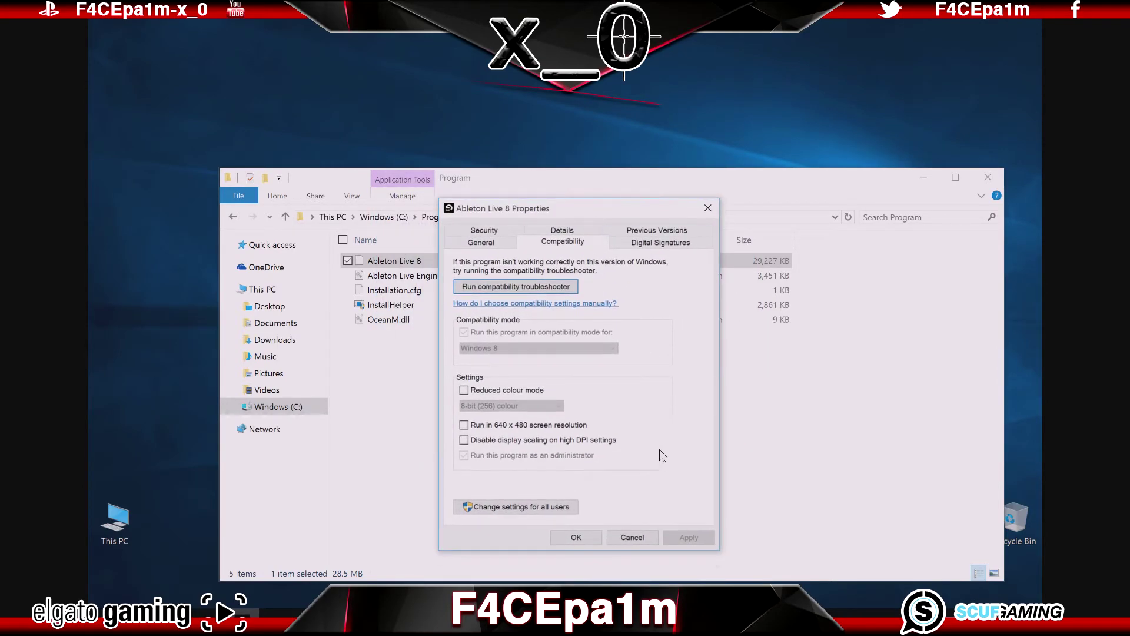
click(585, 537)
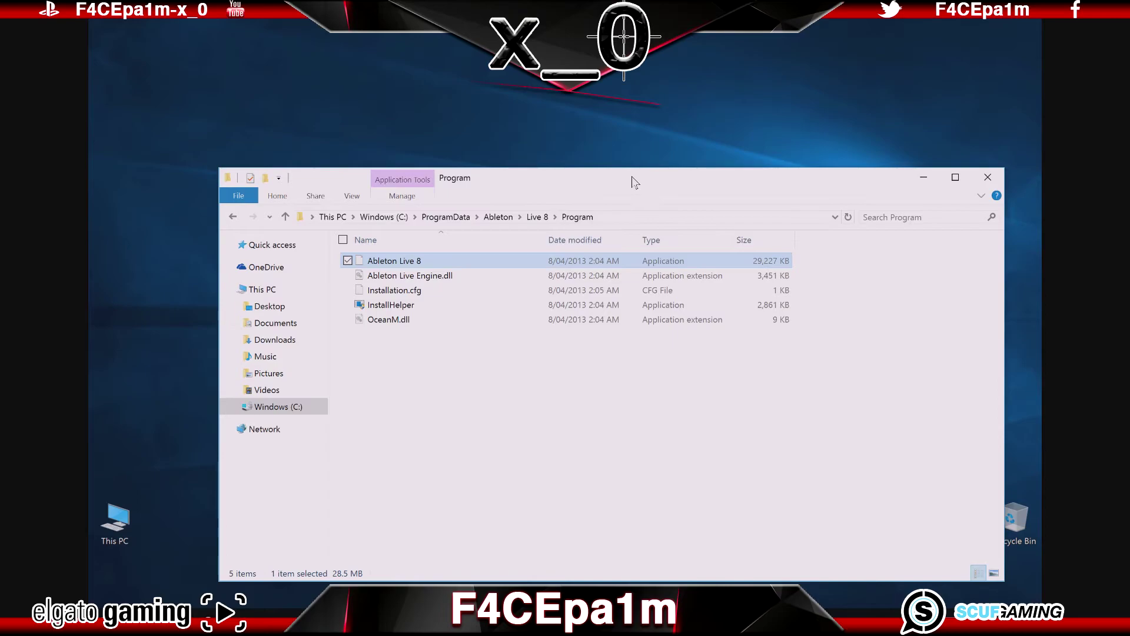
Step: Browse to C:\Users\<user>\AppData\Roaming\Ableton\Live 8.4.1\Preferences, then close File Explorer
drag(635, 182, 623, 141)
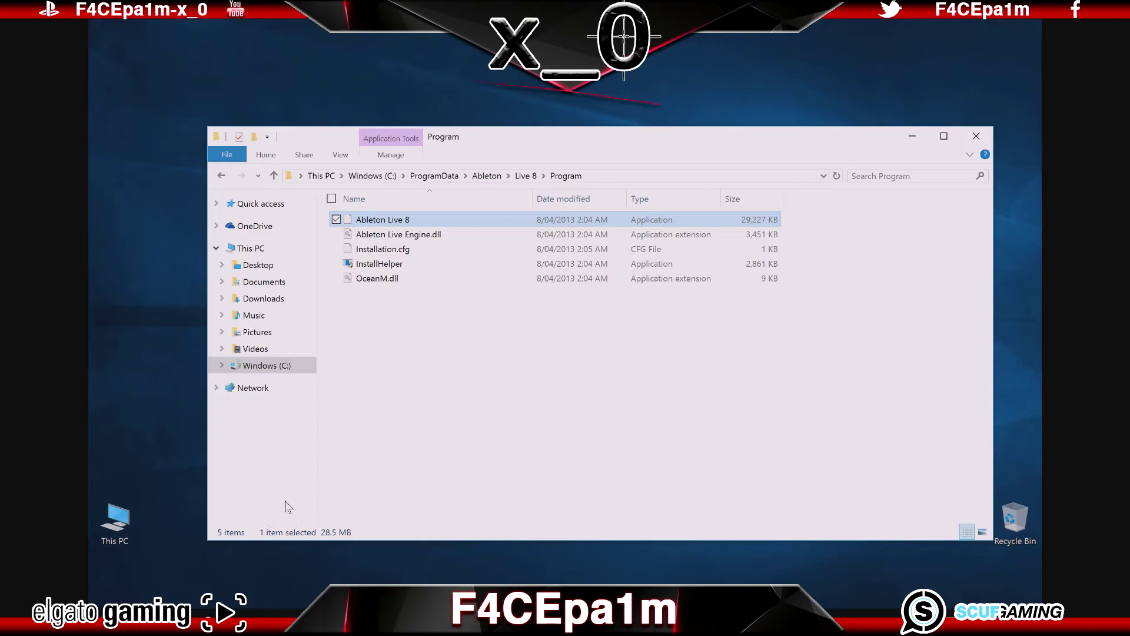
click(265, 367)
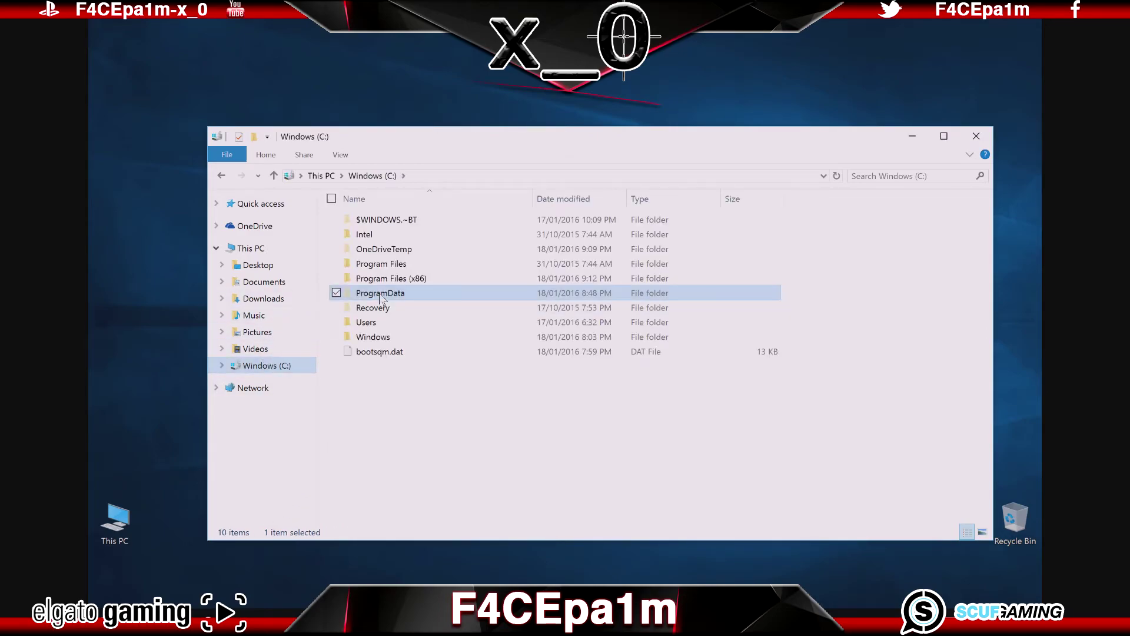
double_click(366, 323)
double_click(365, 235)
click(375, 222)
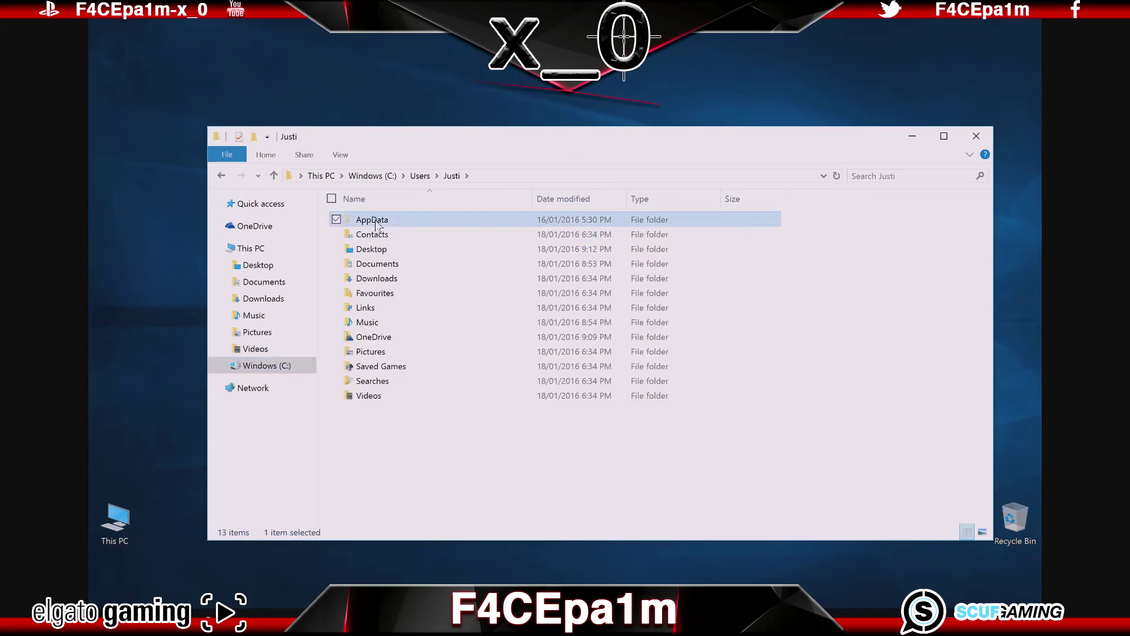
double_click(375, 224)
double_click(376, 248)
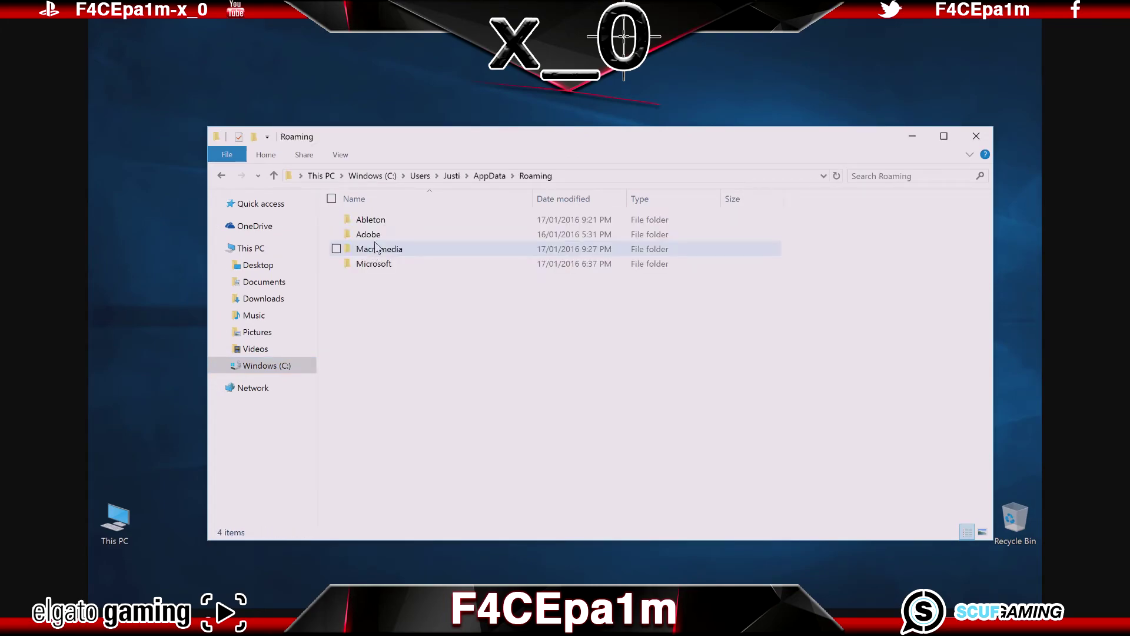
double_click(379, 220)
double_click(378, 233)
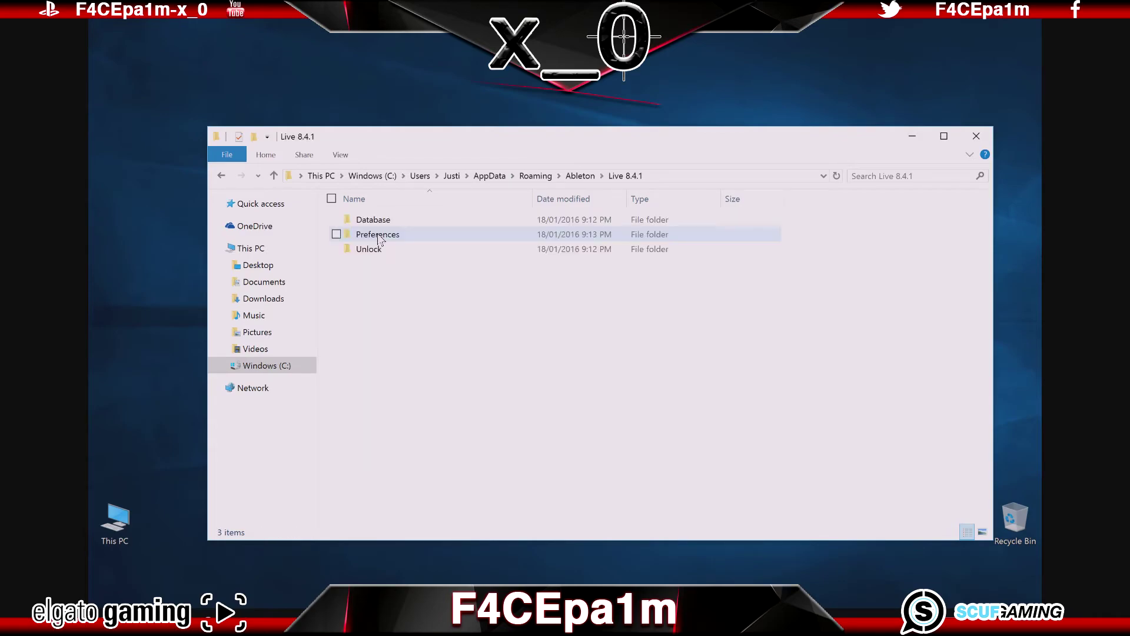
double_click(379, 235)
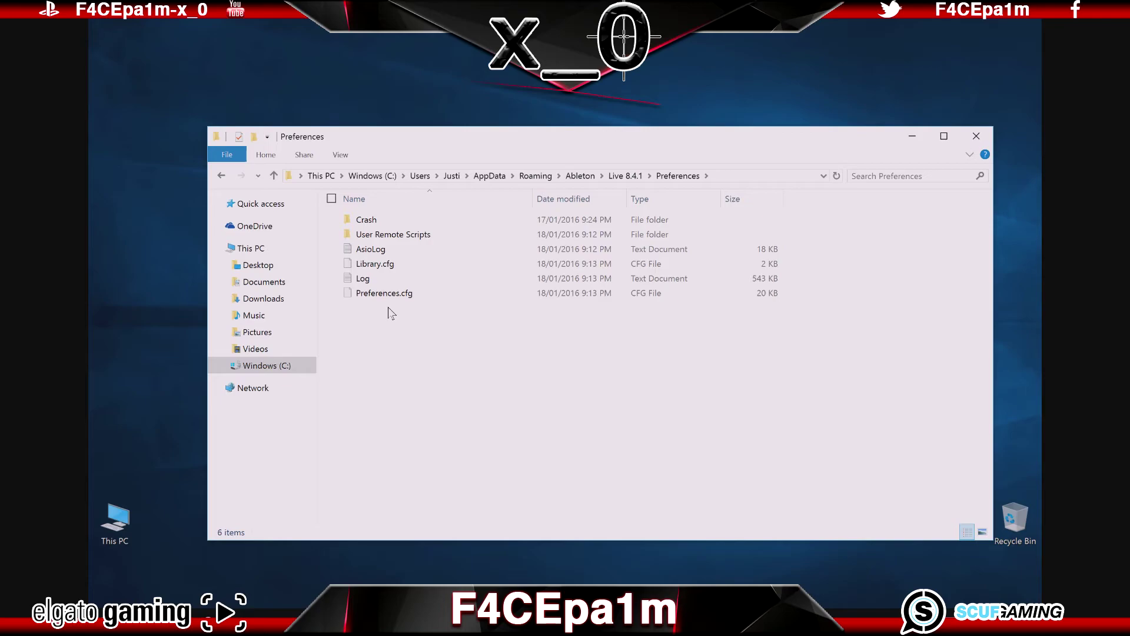
click(975, 139)
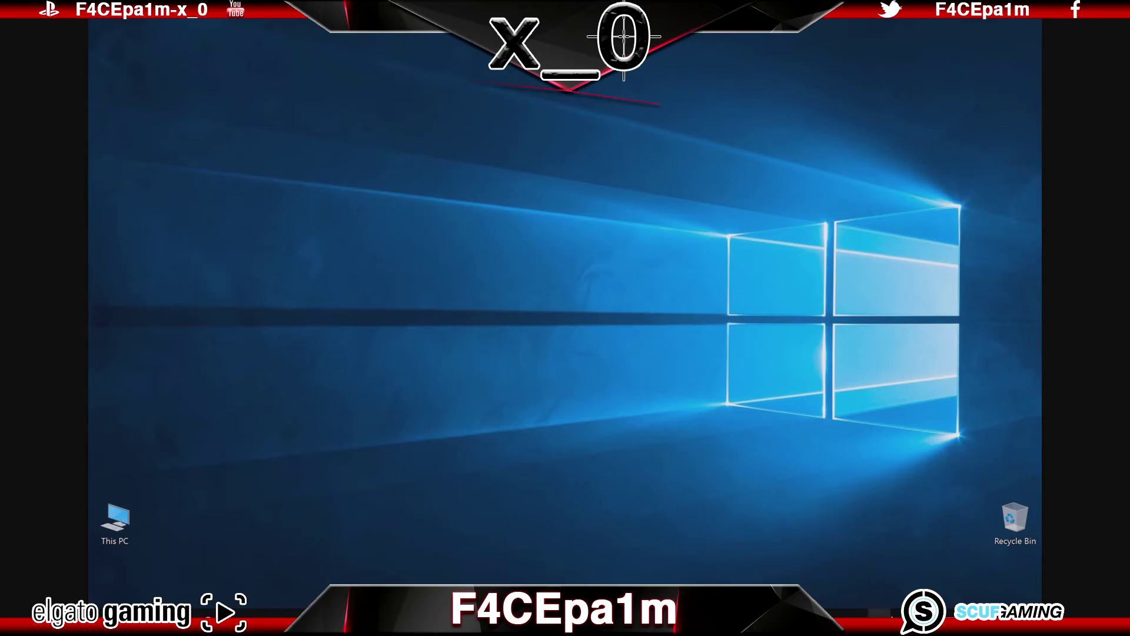
Step: Enable the Speakers playback device and the Microphone Array recording device, then confirm with OK
right_click(880, 613)
click(909, 572)
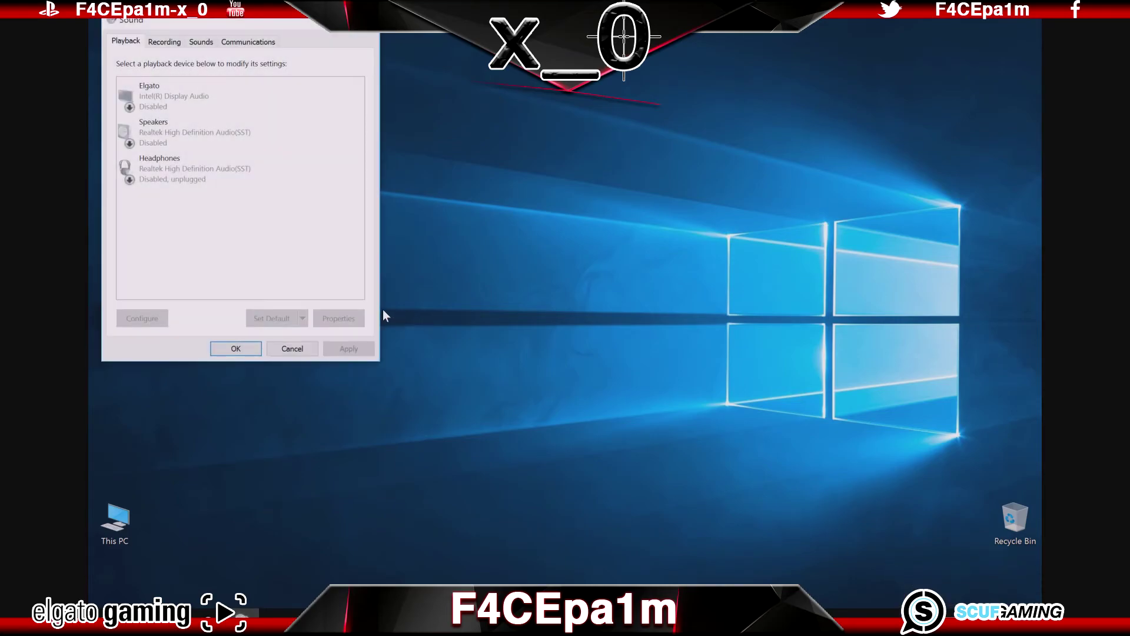
right_click(189, 132)
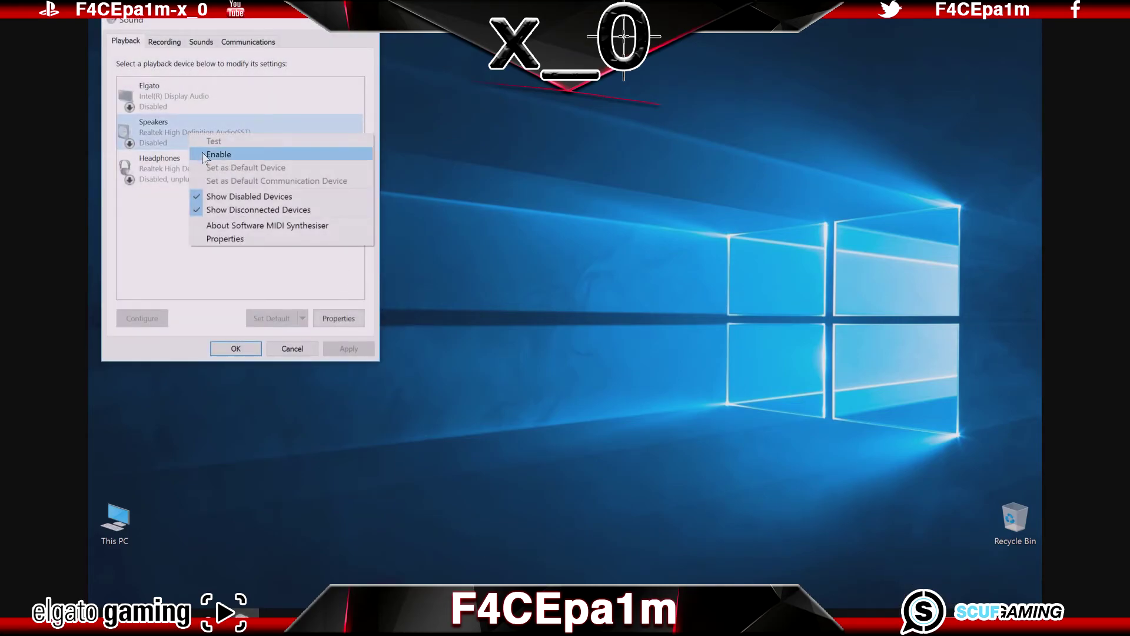
click(204, 154)
click(171, 46)
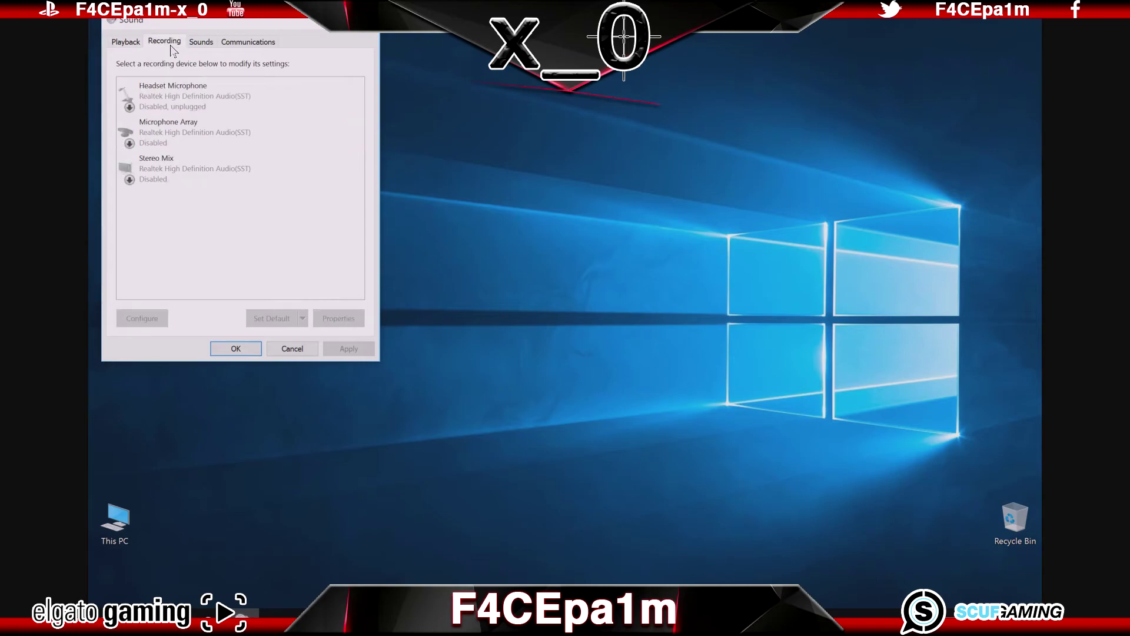
right_click(171, 136)
click(216, 146)
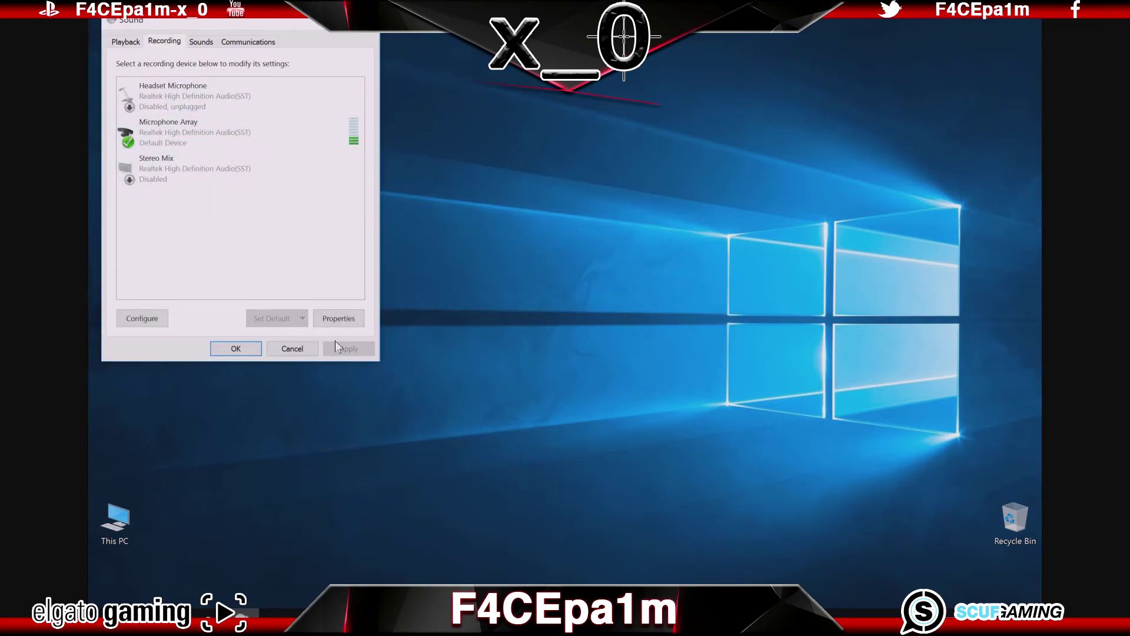
click(236, 349)
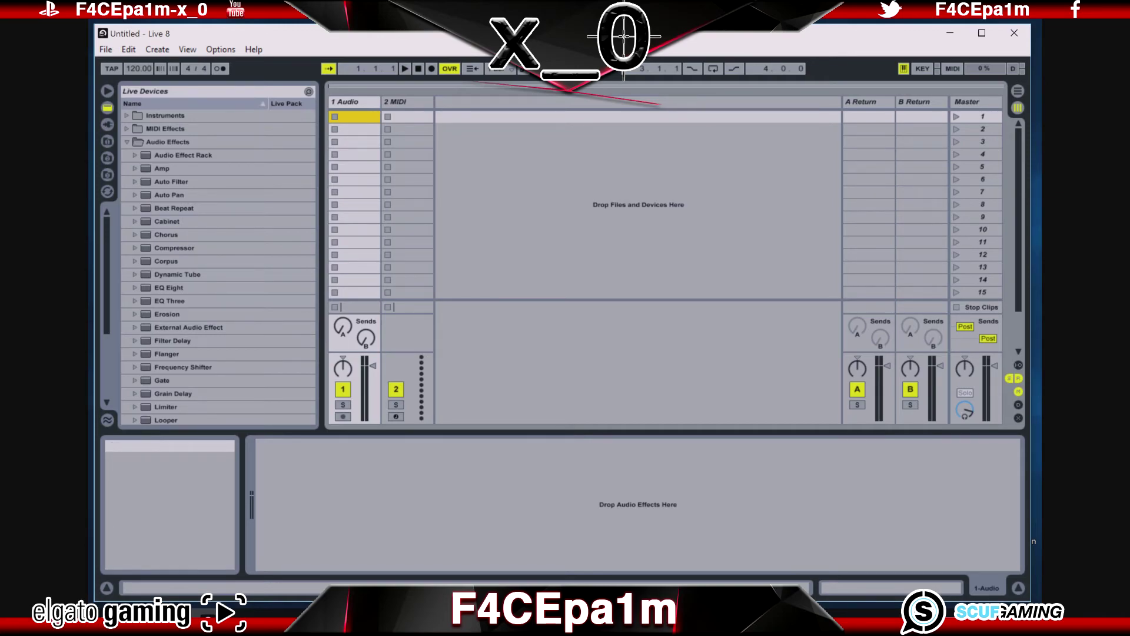
click(1014, 33)
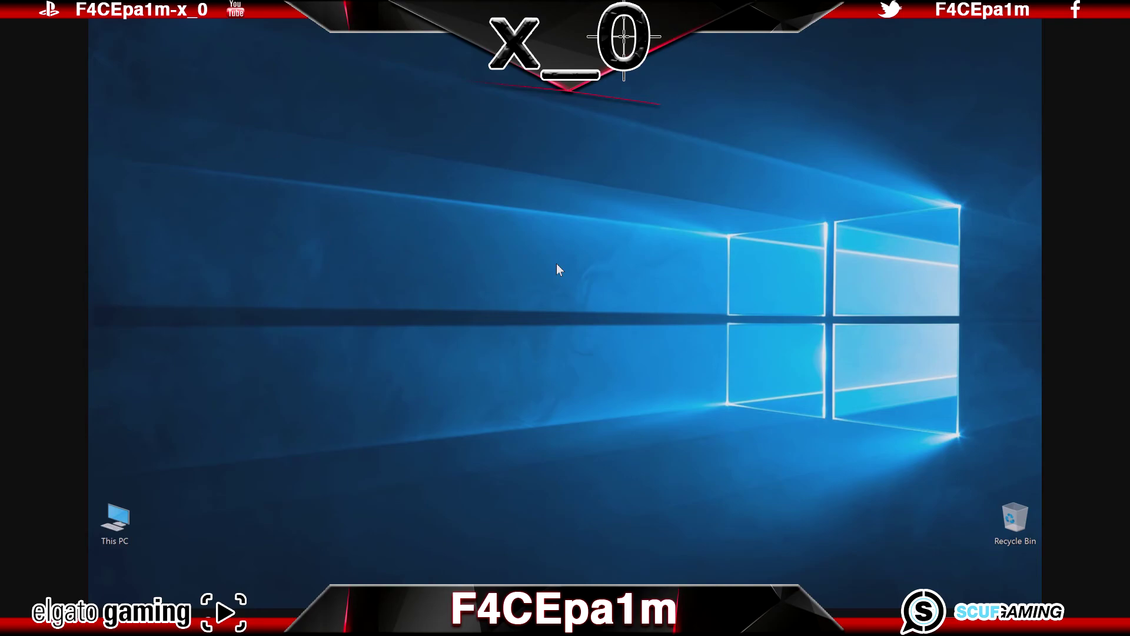
Step: Navigate from This PC to C:\ProgramData\Ableton\Live 8\Program
double_click(134, 510)
double_click(386, 301)
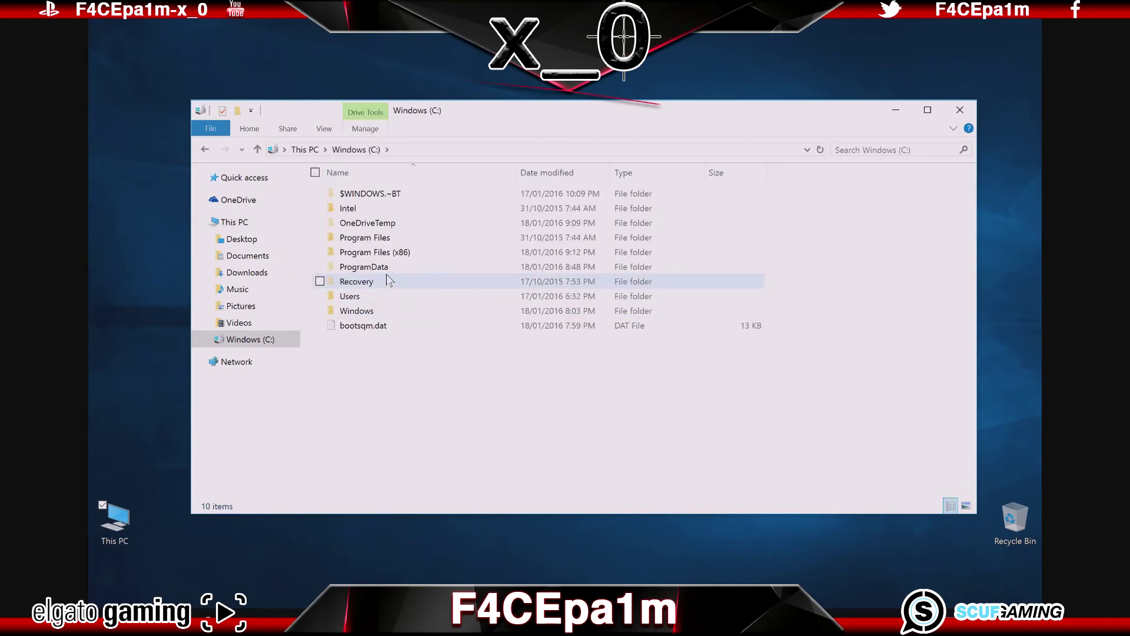
double_click(377, 266)
double_click(362, 193)
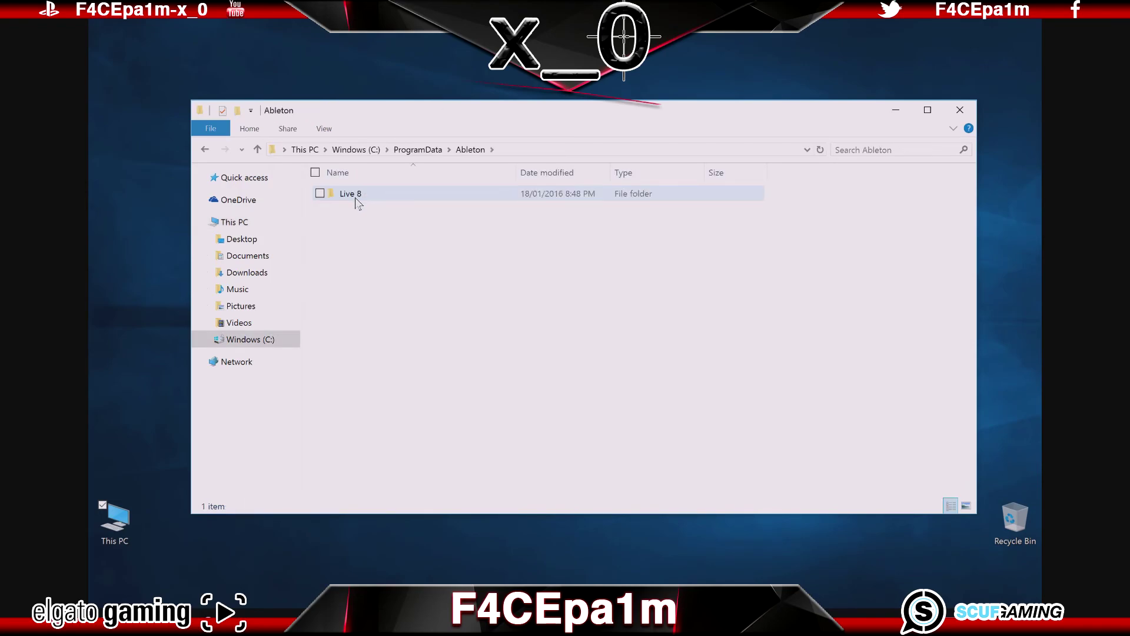
double_click(357, 199)
double_click(353, 222)
Step: Confirm Ableton Live 8's all-users Windows 8 and administrator compatibility settings and close Properties
right_click(359, 197)
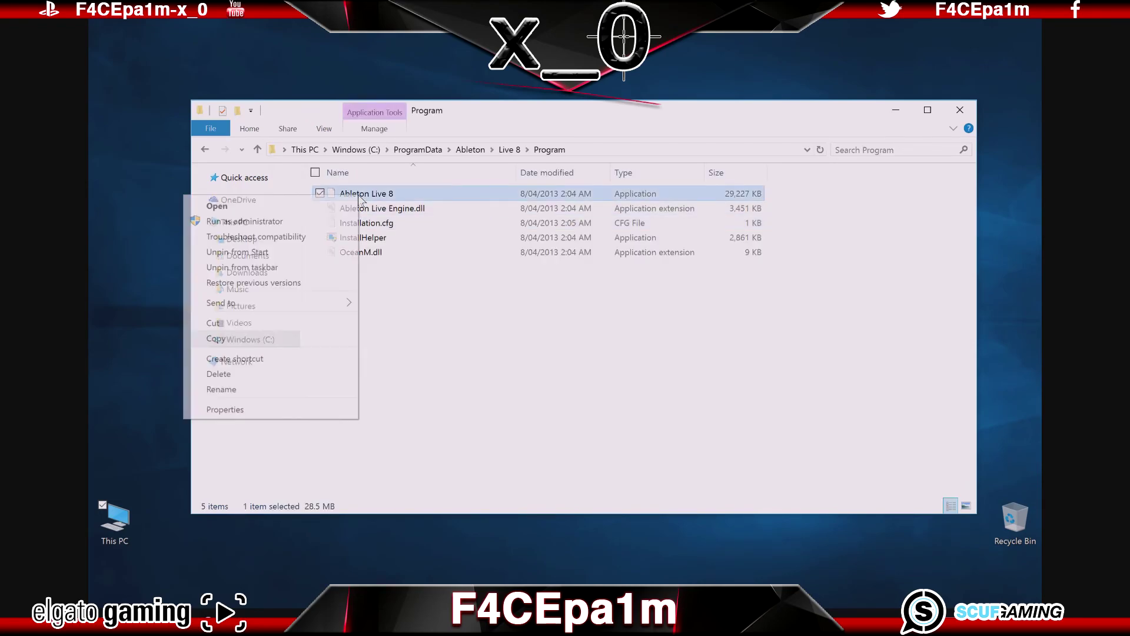
click(278, 411)
click(469, 239)
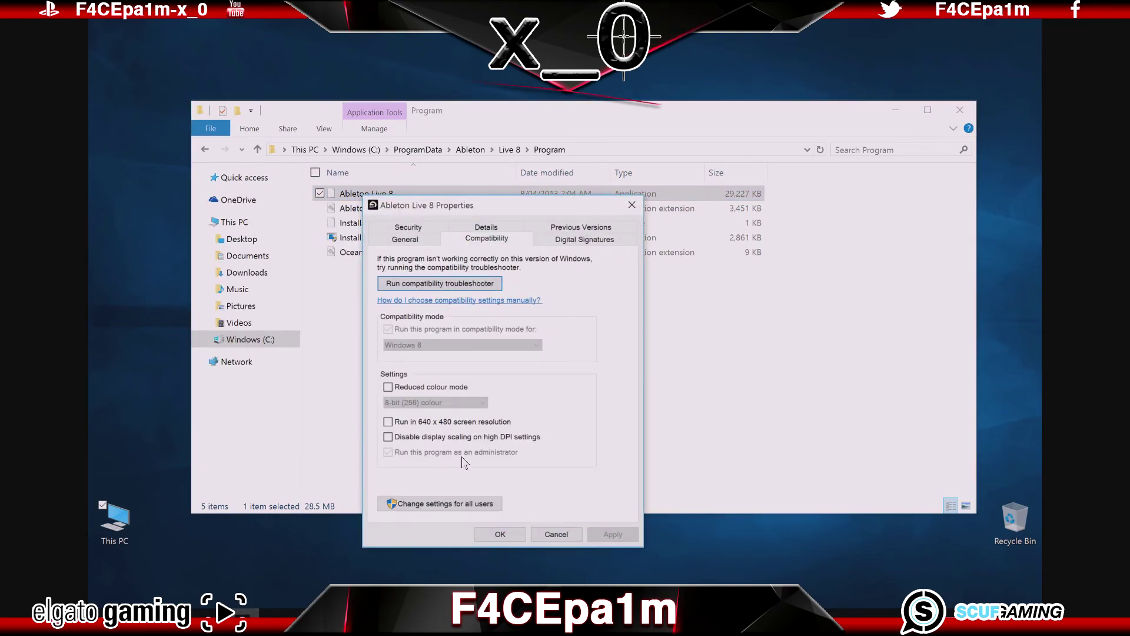
click(426, 503)
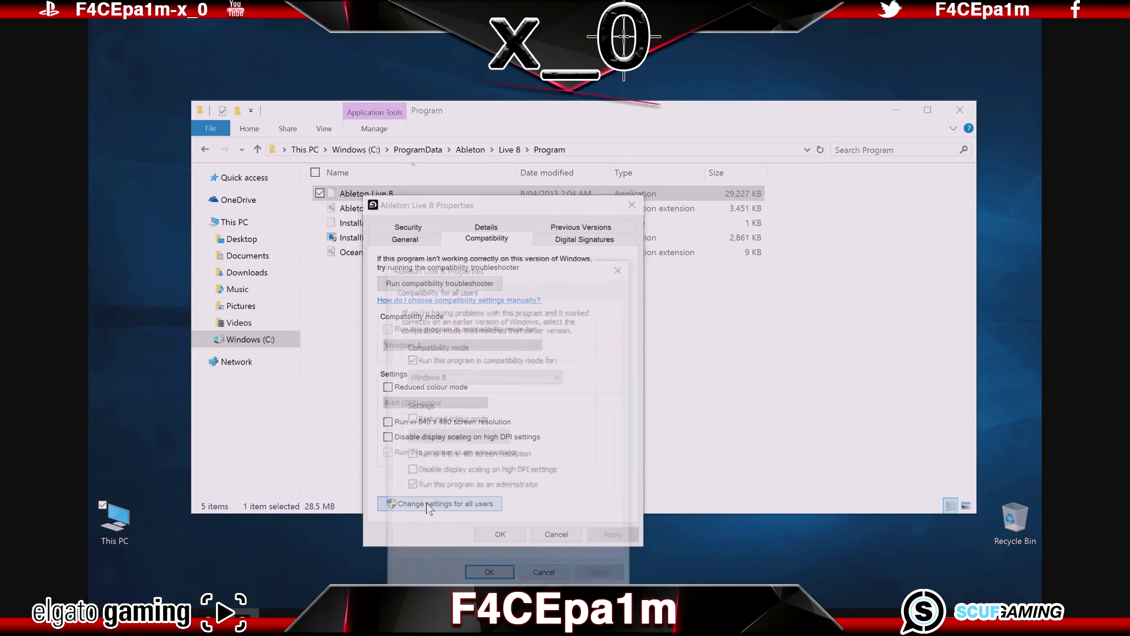
click(480, 580)
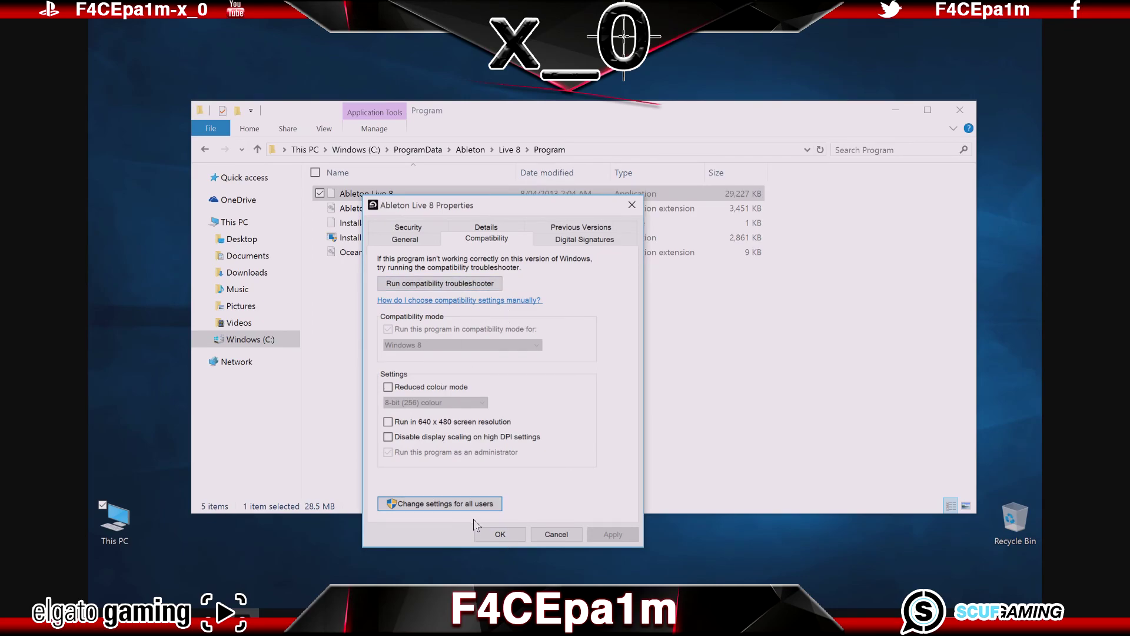
click(498, 535)
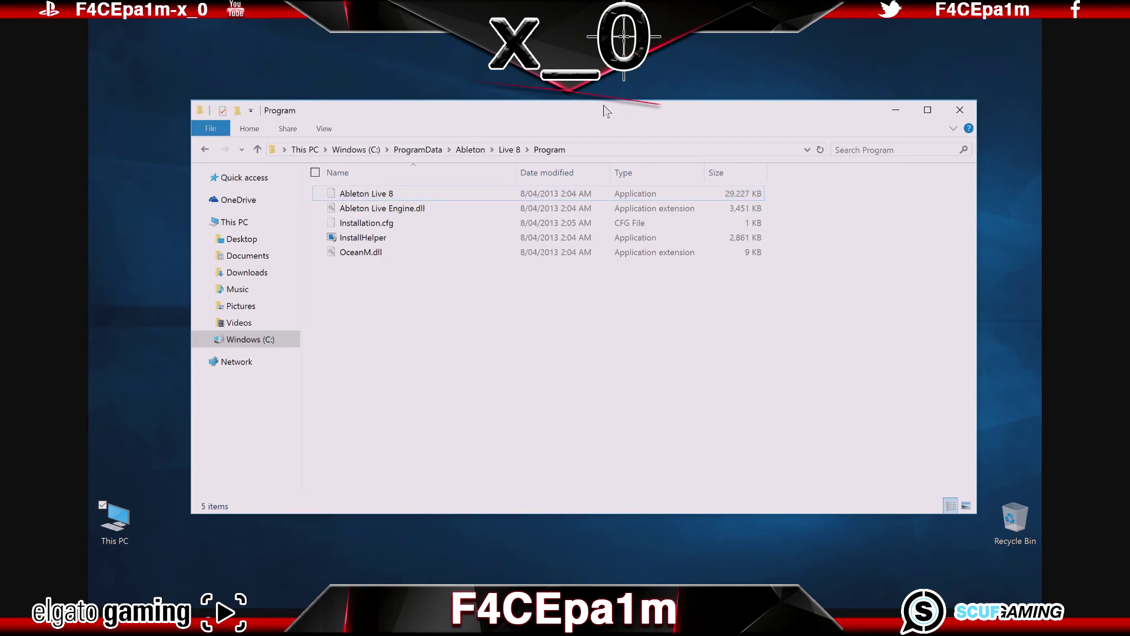
Step: Close the Program folder window and deselect the This PC desktop icon
click(960, 110)
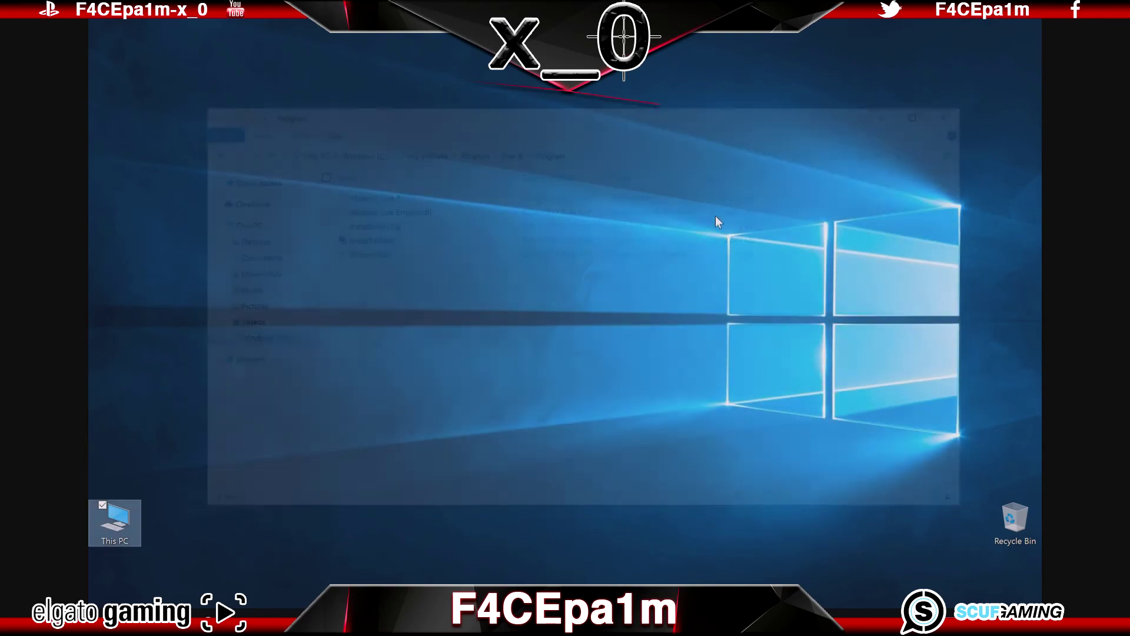
click(592, 298)
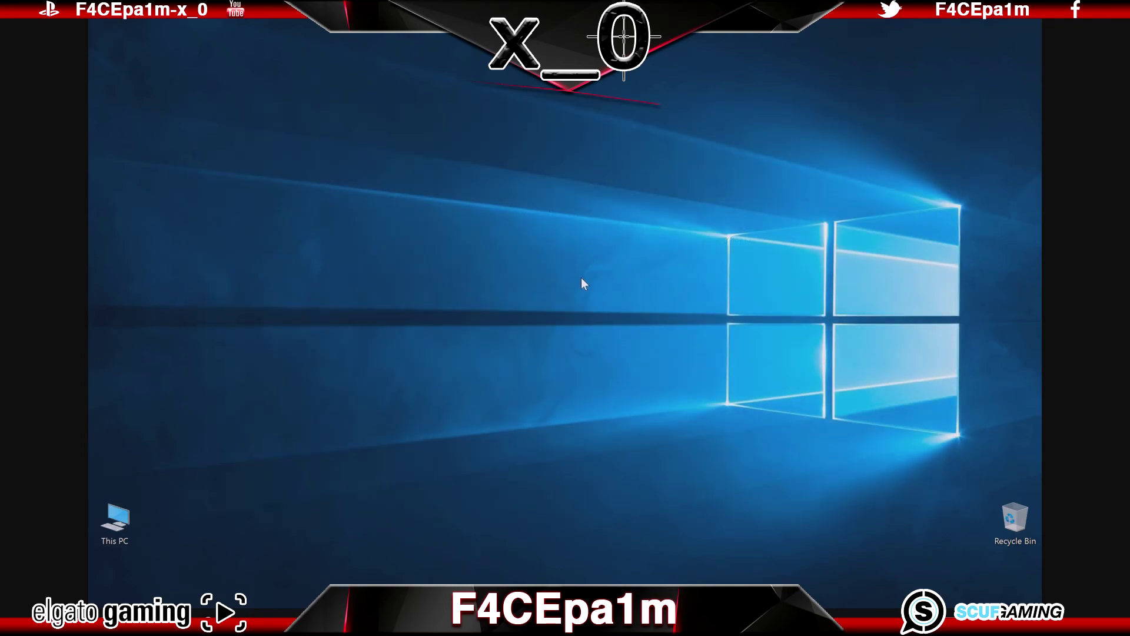